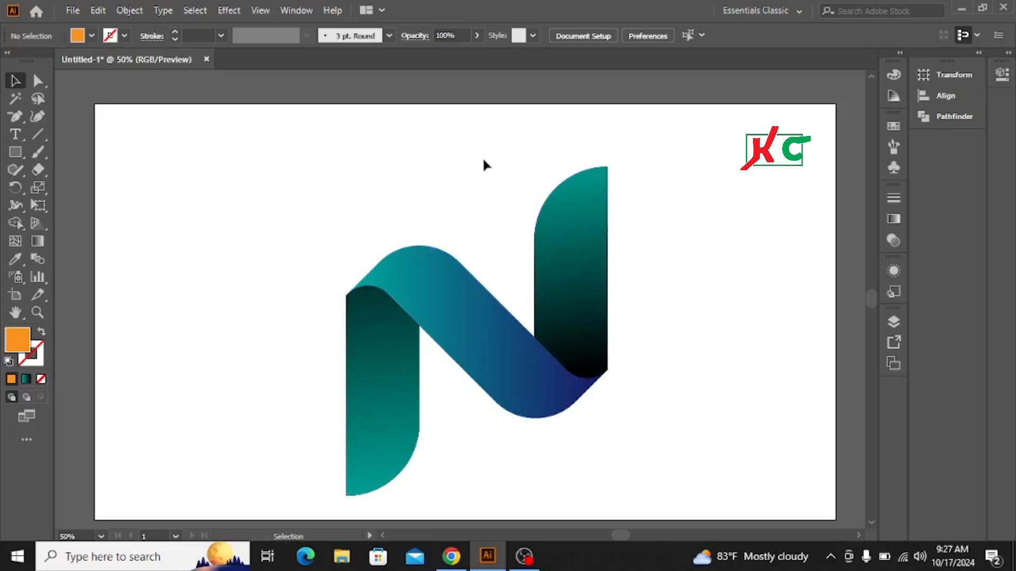
Scale the N logo down and move it into the artboard's upper-left corner.
drag(582, 188, 641, 328)
key(ctrl+z)
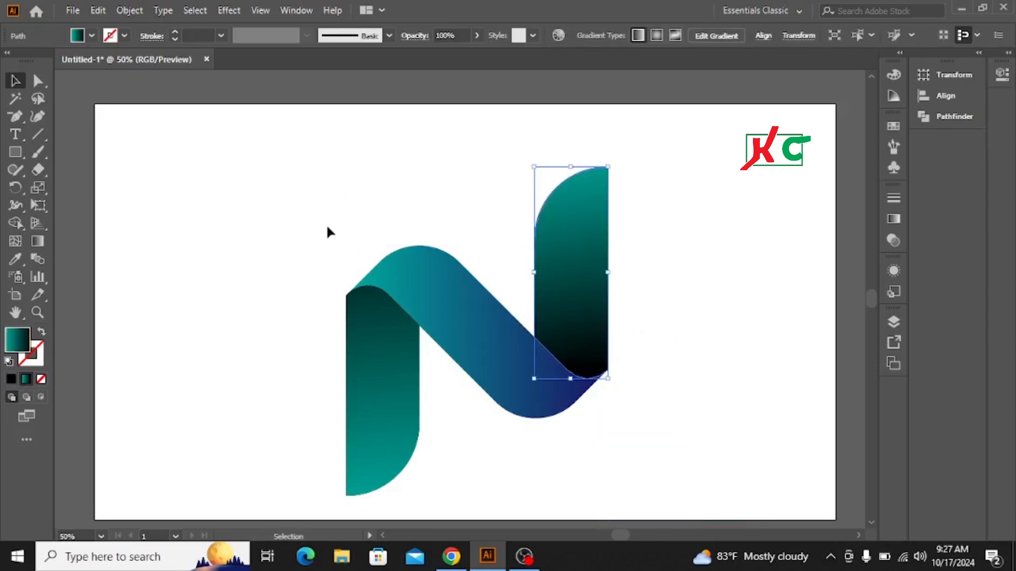
drag(328, 232, 762, 405)
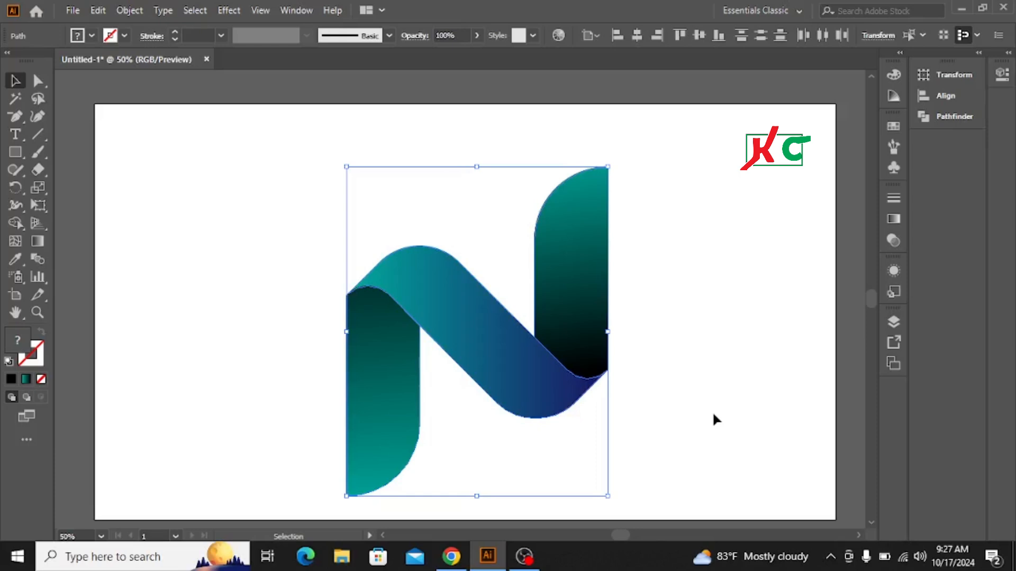
drag(608, 498, 531, 400)
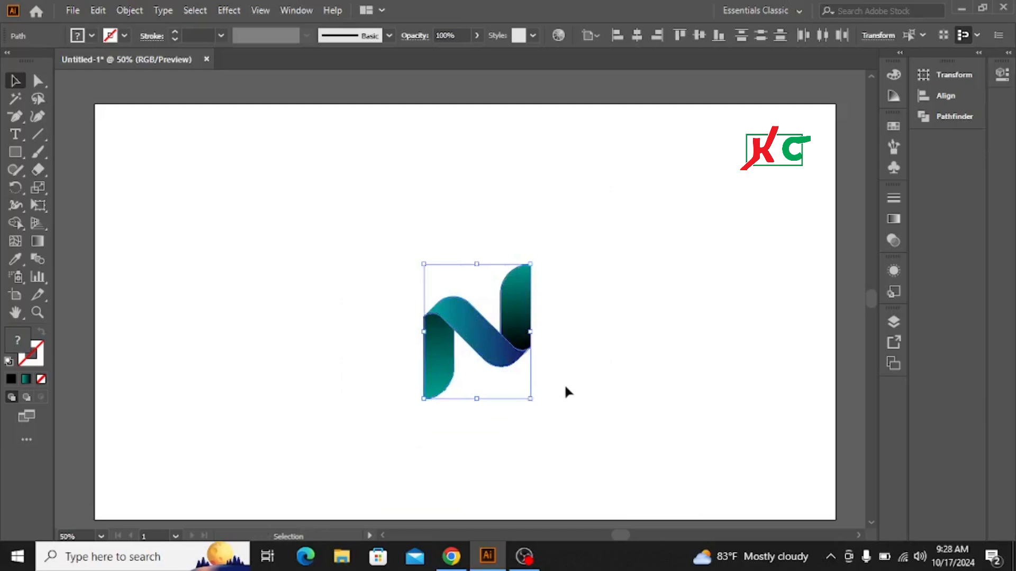
drag(465, 324, 174, 180)
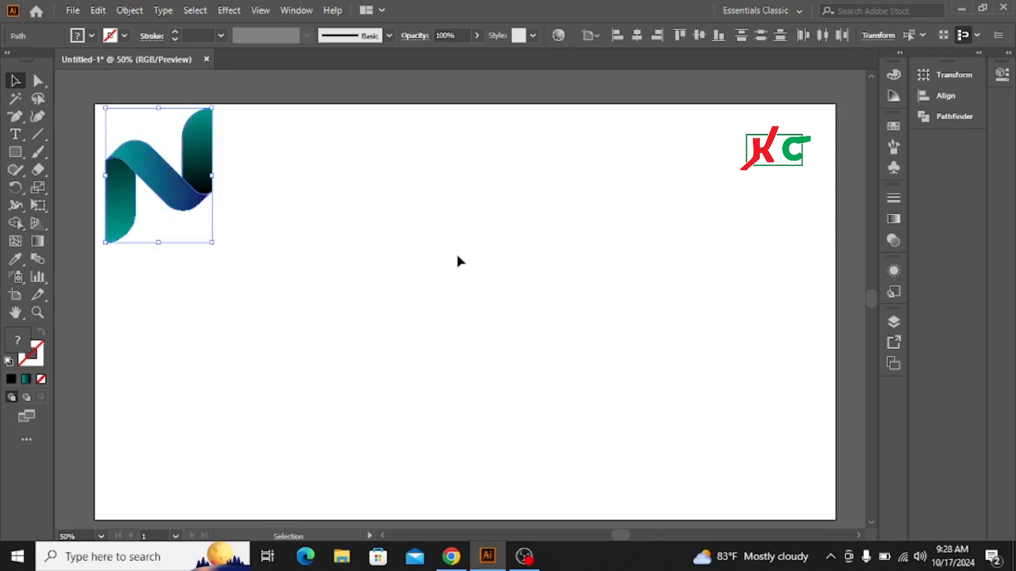
click(335, 265)
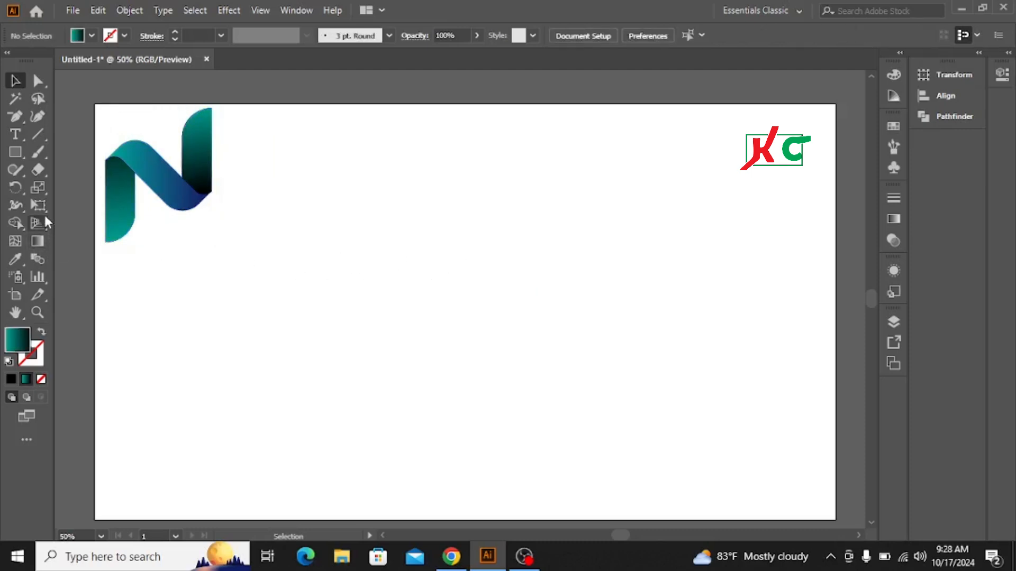
Draw a vertical line with the Line Segment tool and give it a black 4 pt stroke.
click(35, 133)
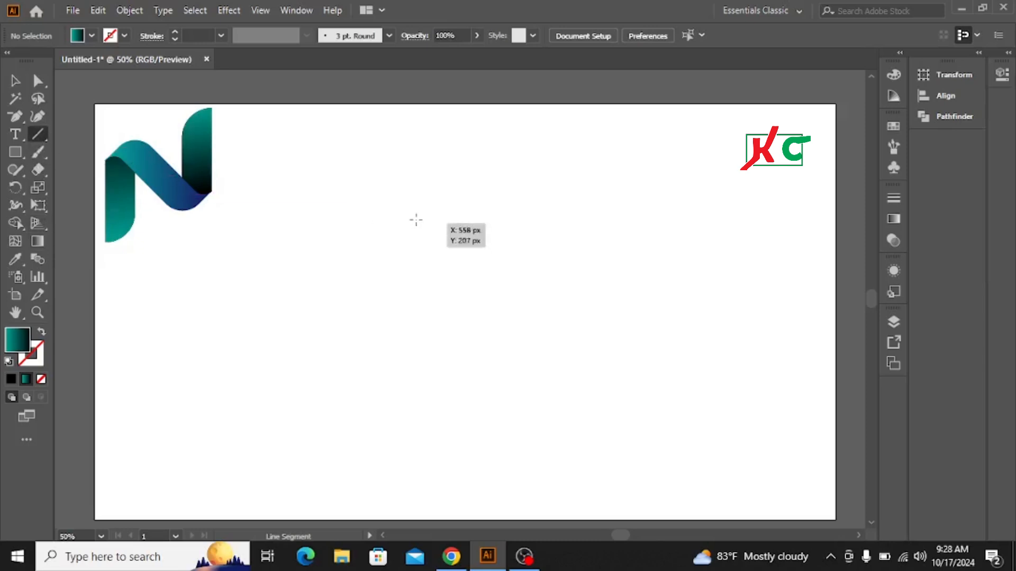
drag(383, 195, 383, 437)
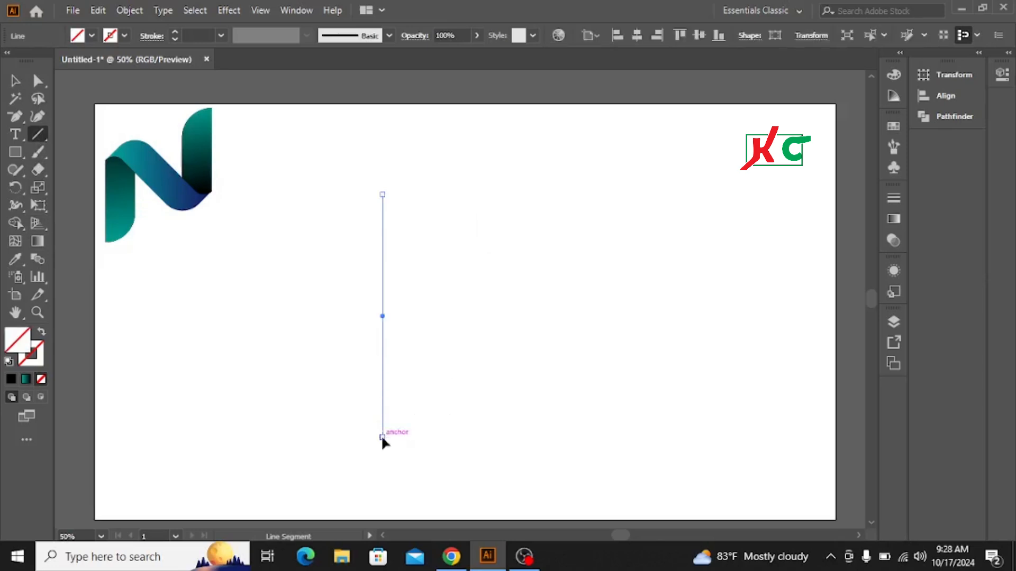
click(125, 36)
click(41, 60)
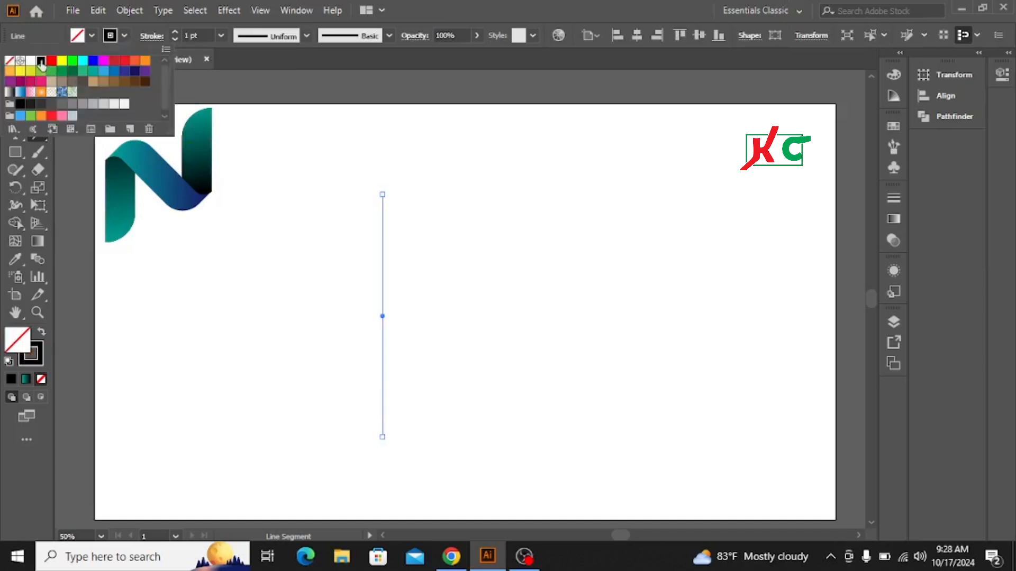
click(174, 31)
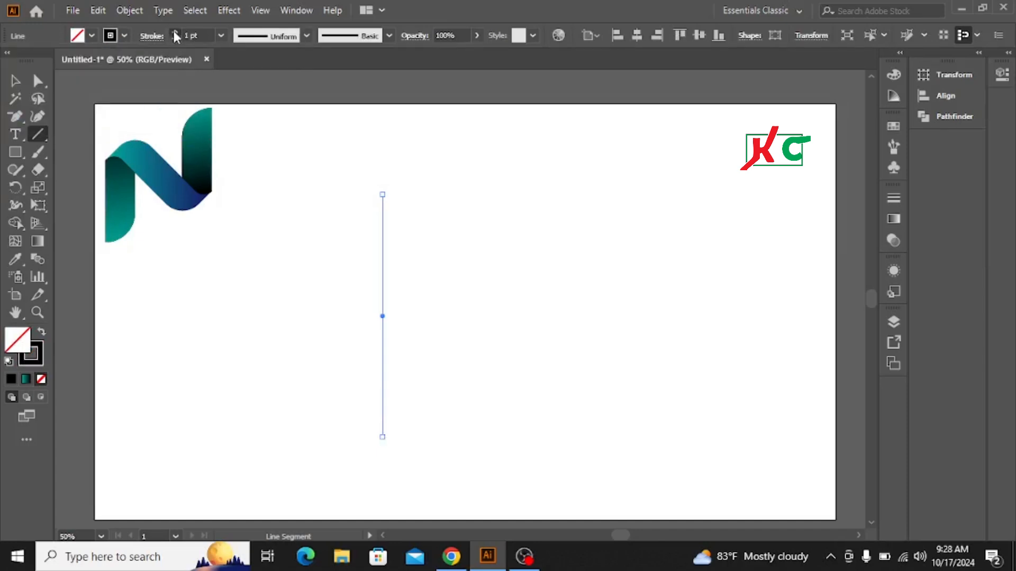
click(174, 31)
click(174, 31)
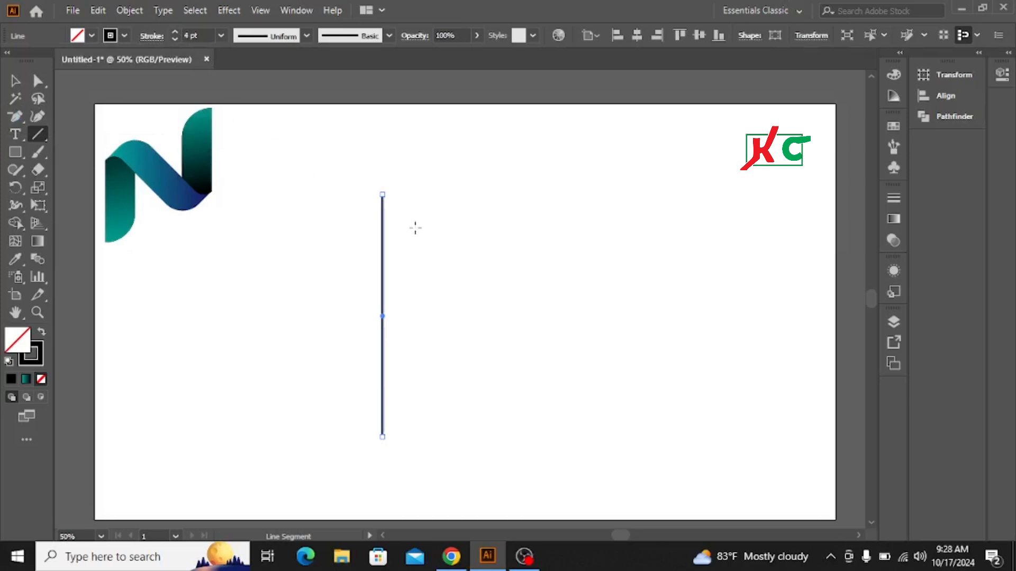
Duplicate the line a short distance to its right and group the two lines.
click(15, 84)
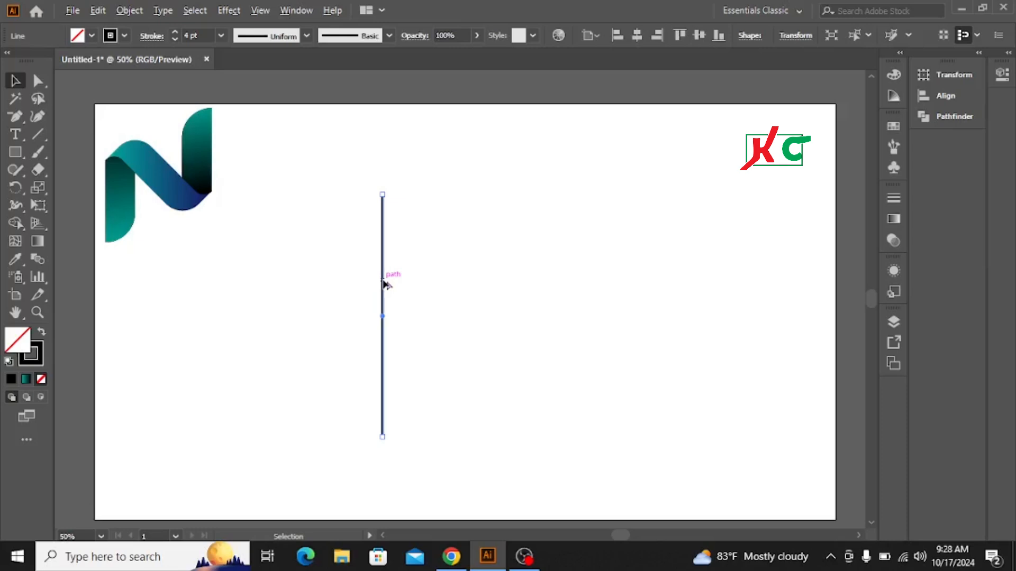
drag(383, 284, 422, 289)
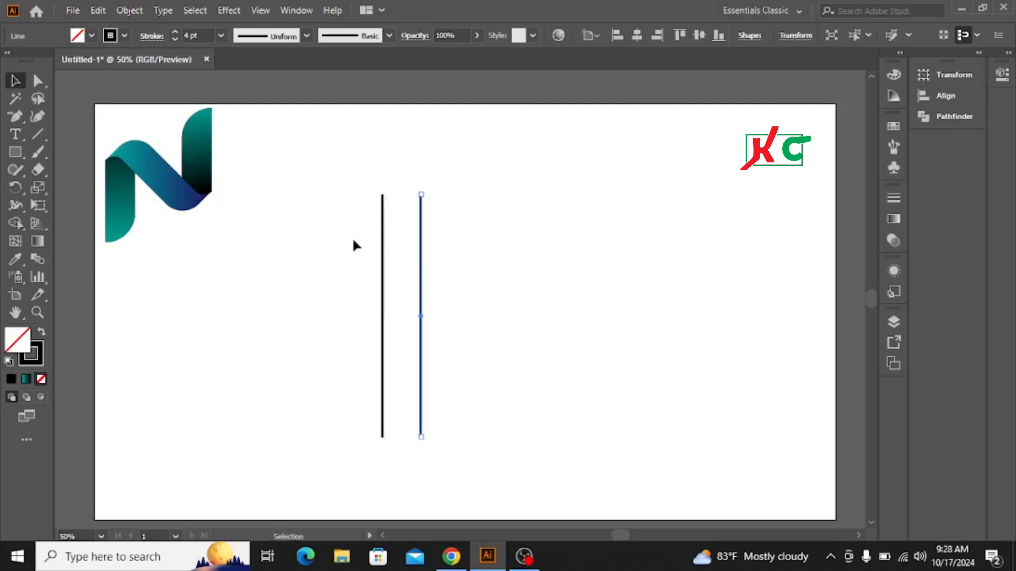
drag(334, 238, 542, 284)
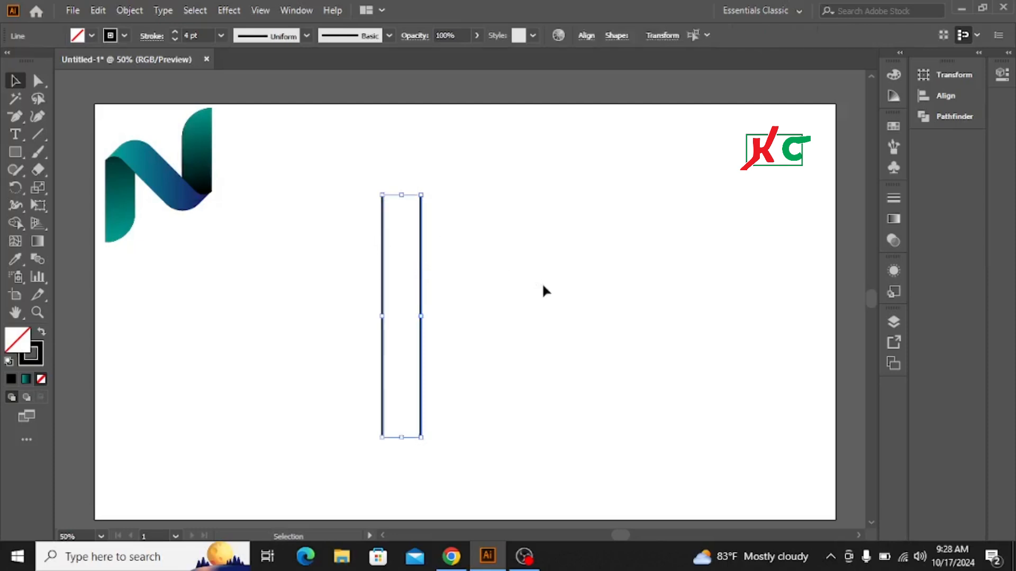
right_click(421, 273)
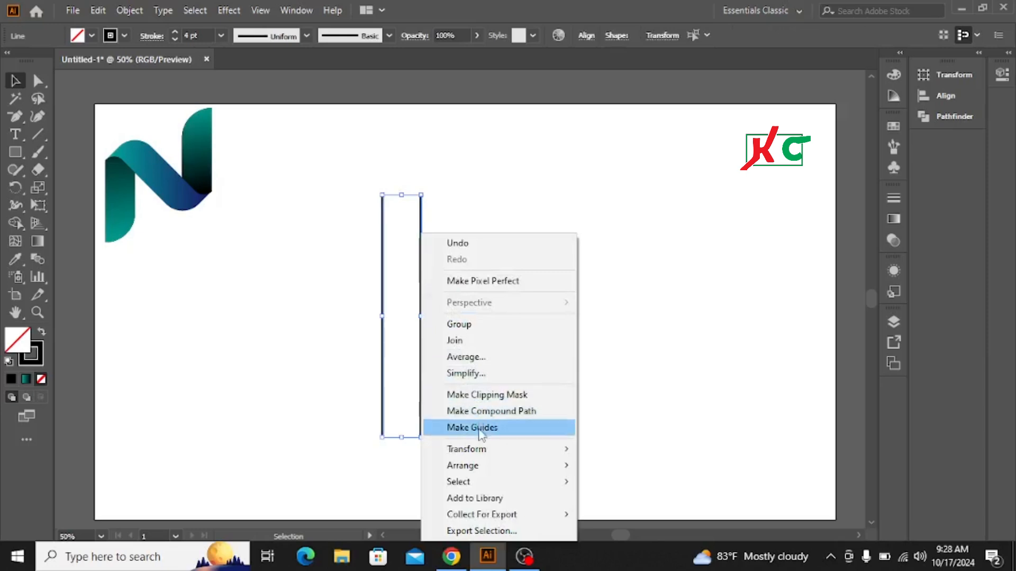
click(464, 325)
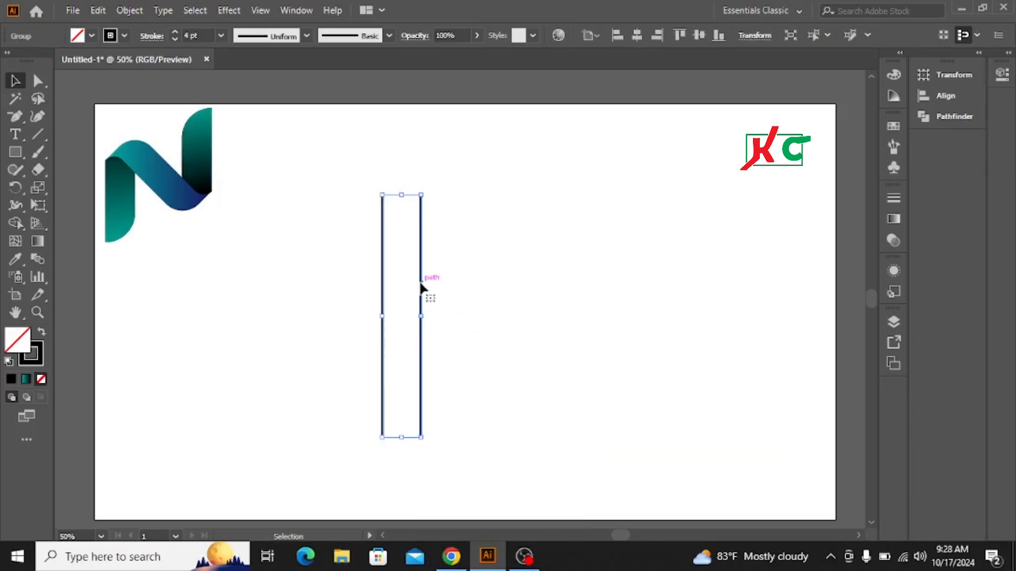
Duplicate the pair of lines further to the right.
drag(422, 286, 499, 291)
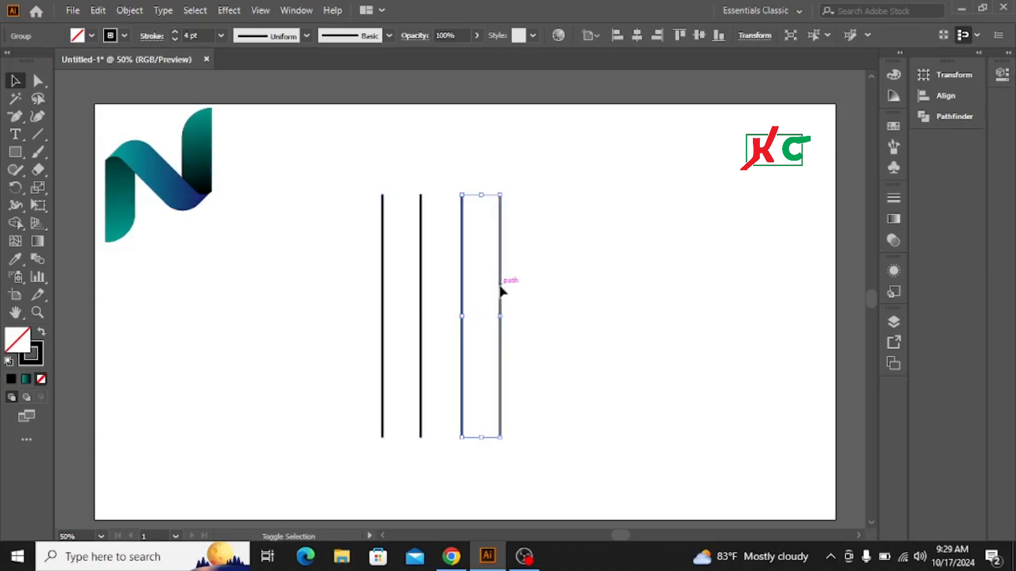
click(326, 231)
Copy the first pair of lines and paste the copy in front.
click(424, 242)
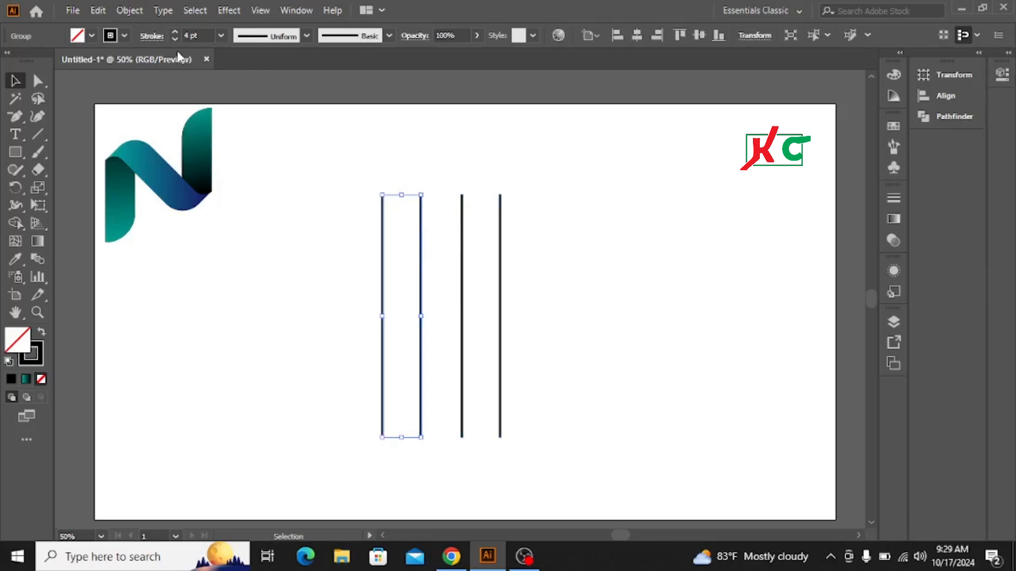
click(97, 11)
click(122, 82)
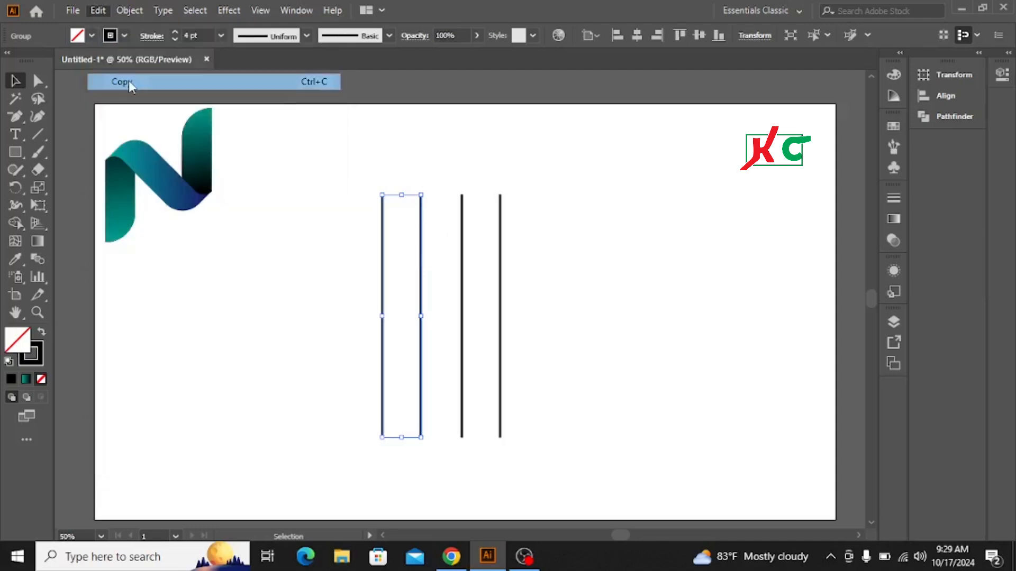
click(97, 12)
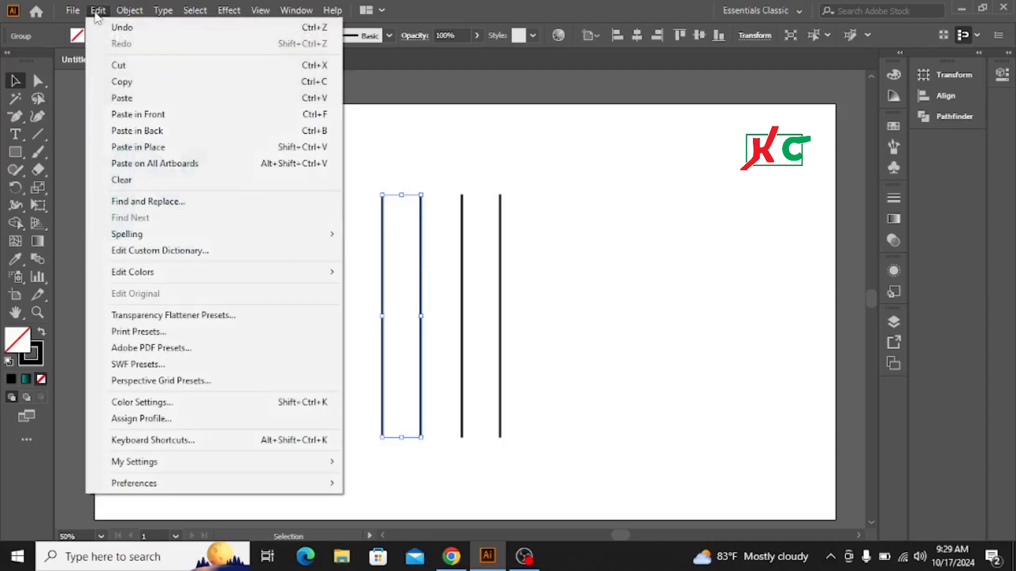
click(146, 114)
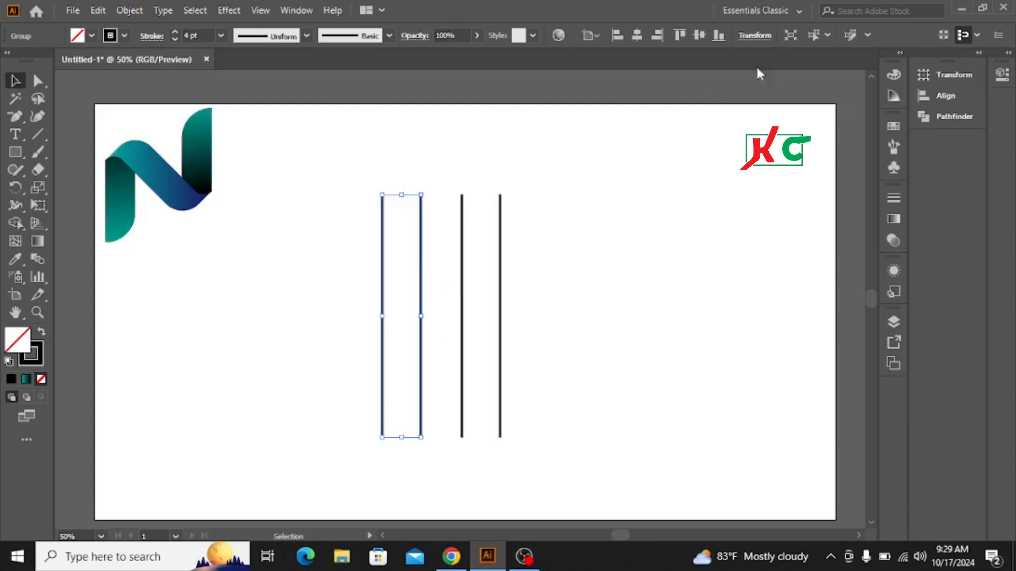
Rotate the pasted pair of lines to 45°.
click(755, 37)
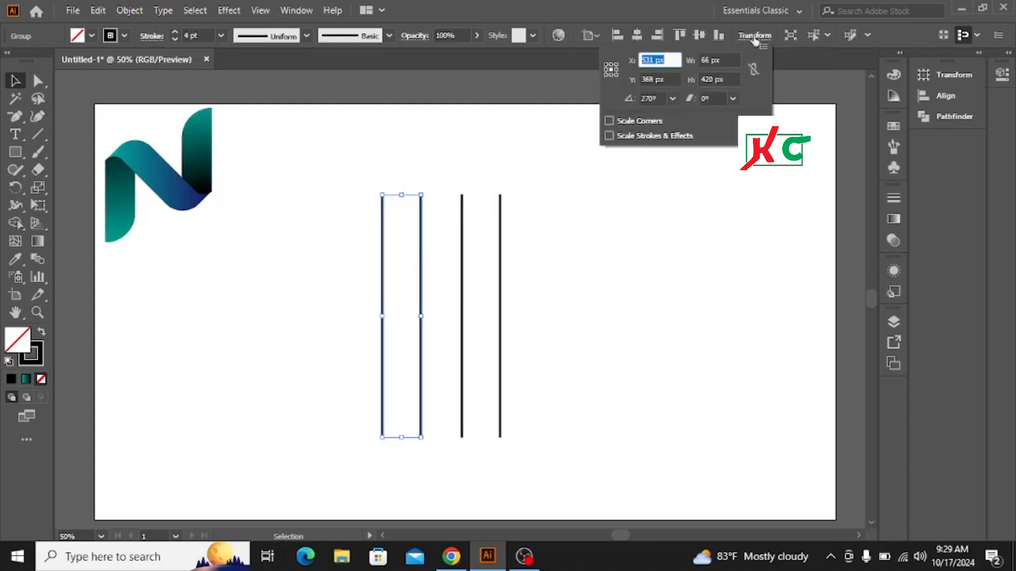
click(667, 99)
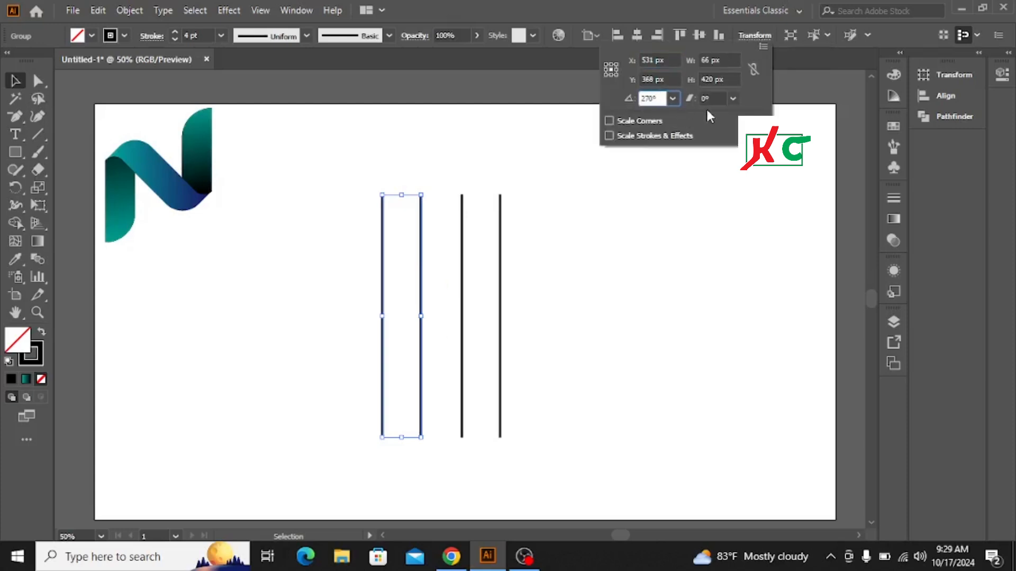
key(BackSpace)
text(45)
key(BackSpace)
key(BackSpace)
key(BackSpace)
key(BackSpace)
key(BackSpace)
text(45)
key(alt+Return)
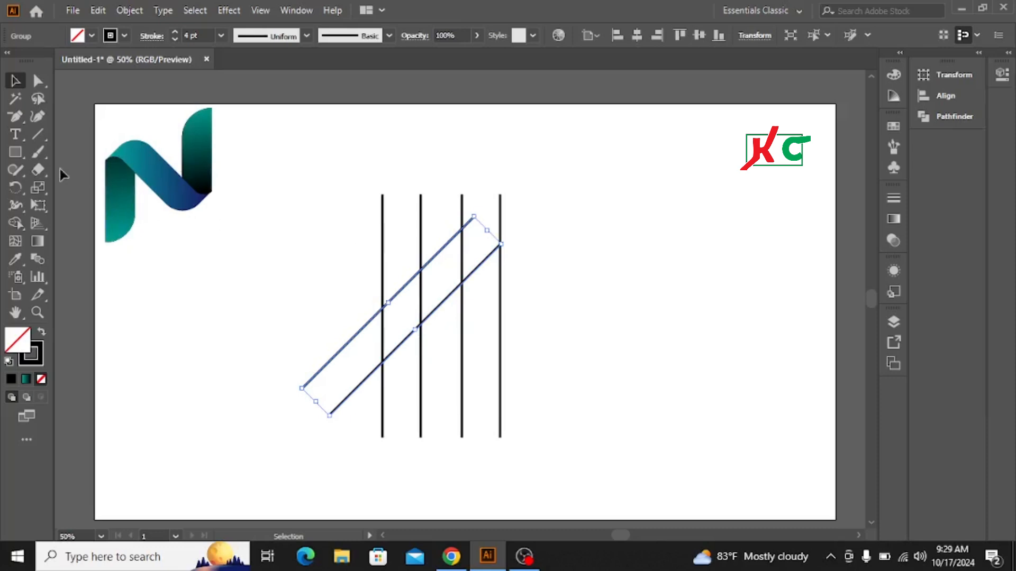
Draw a rectangle over the middle of the lines with the Rectangle tool.
click(14, 150)
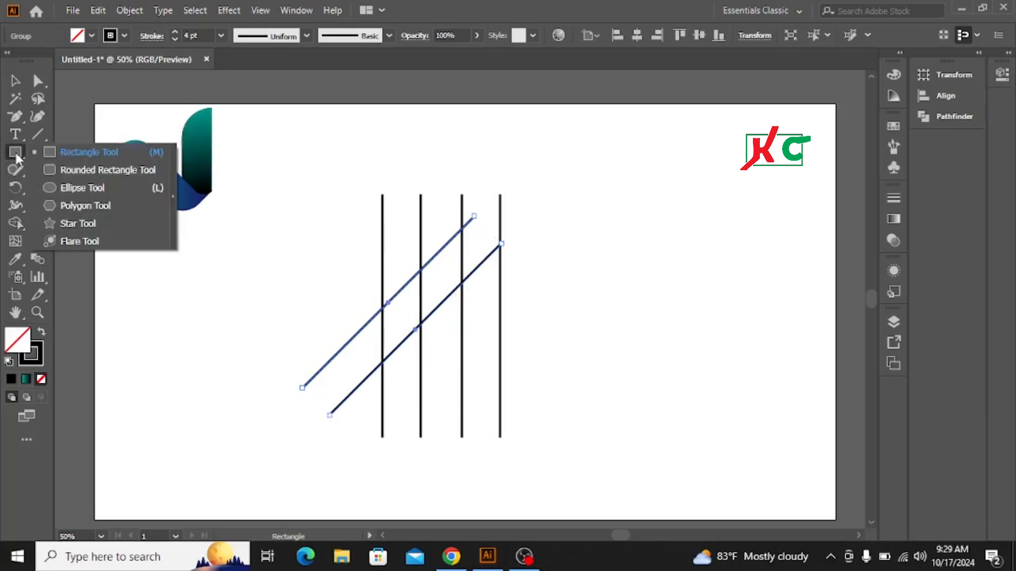
click(96, 152)
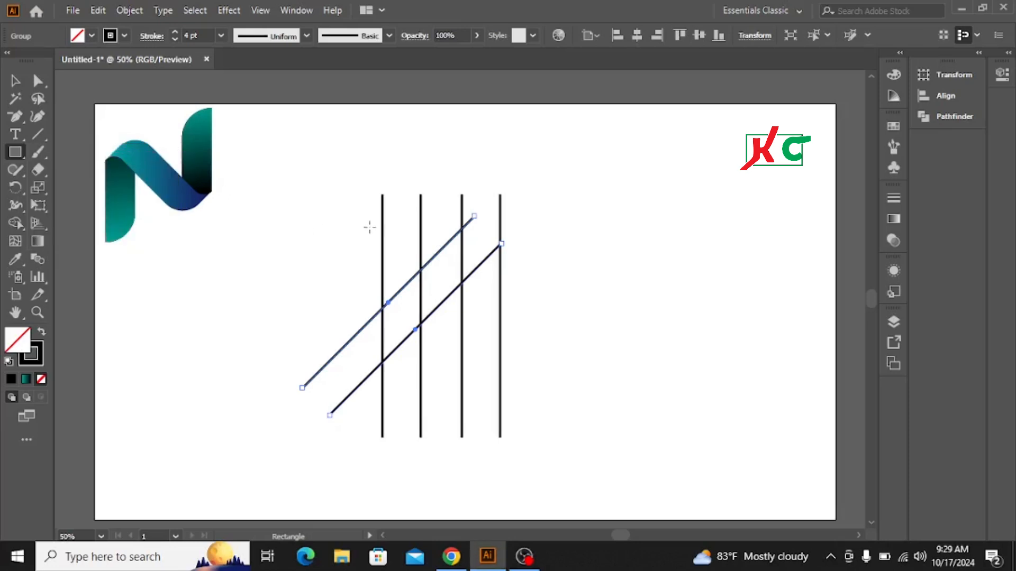
drag(370, 227, 511, 372)
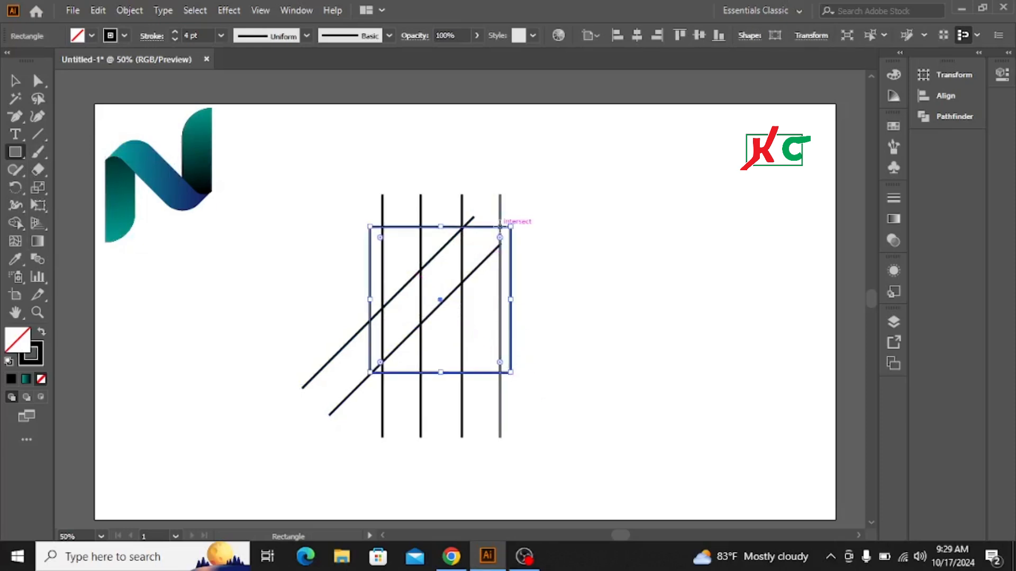
Group the four vertical lines together.
click(8, 81)
drag(365, 186, 517, 203)
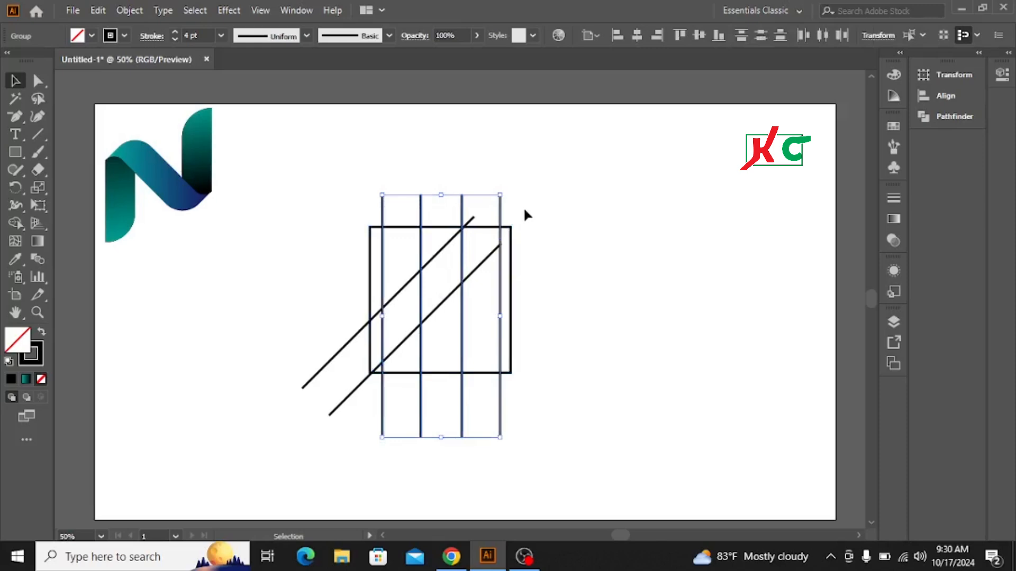
right_click(464, 205)
click(503, 320)
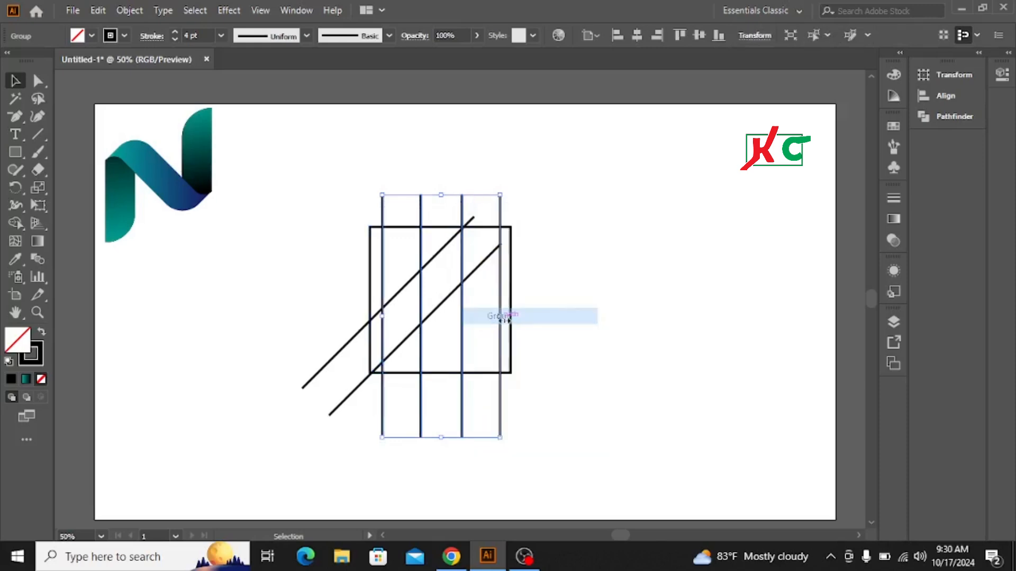
Align the rectangle, vertical lines and diagonal lines to each other's horizontal and vertical centers.
drag(311, 179, 559, 357)
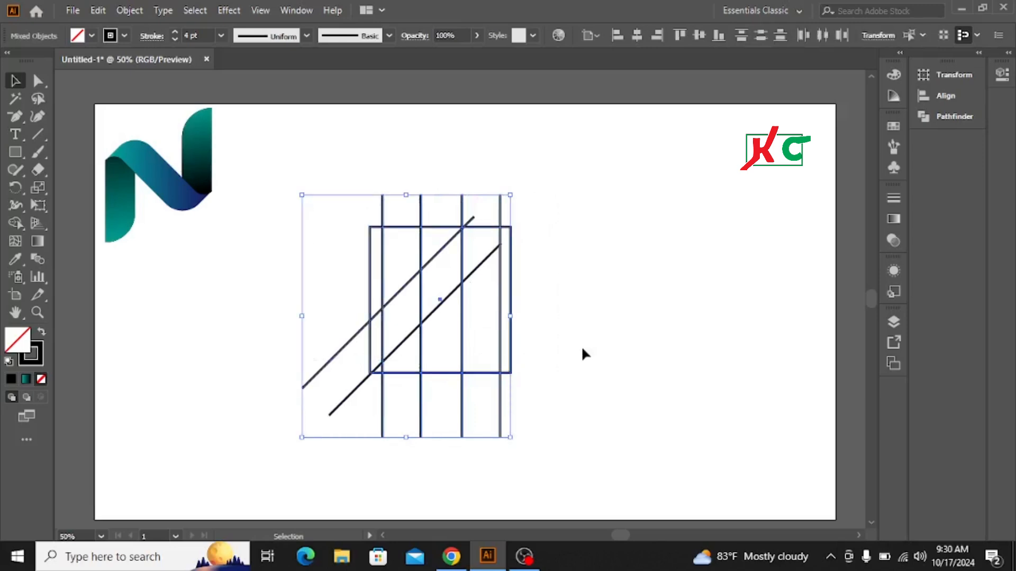
click(638, 39)
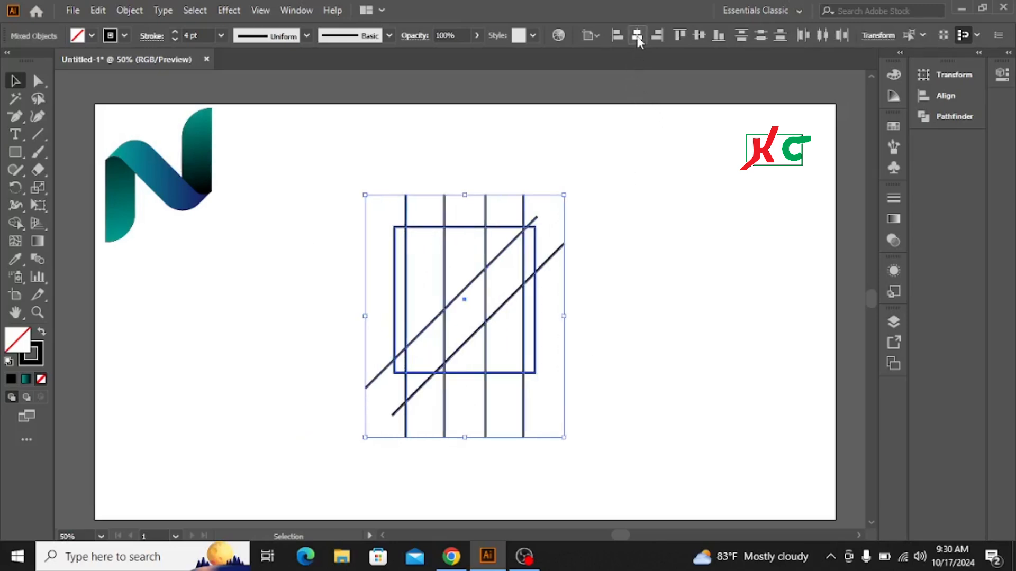
click(700, 36)
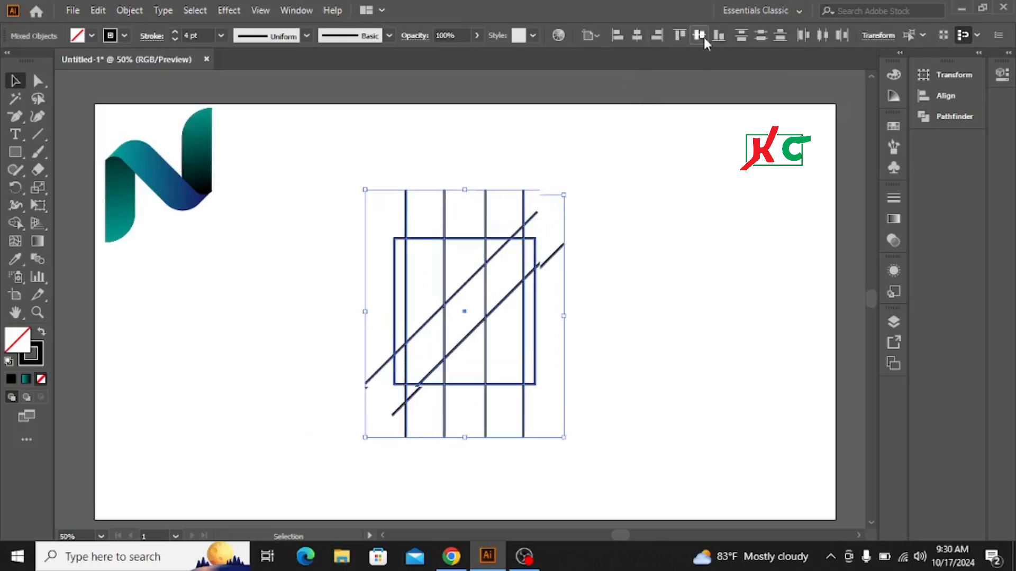
click(696, 253)
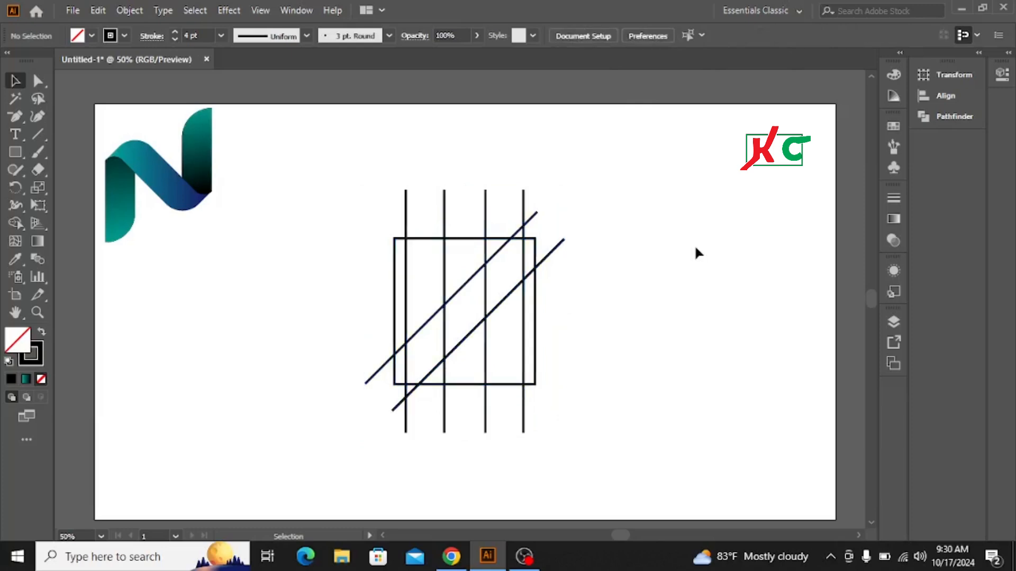
Reflect a copy of the diagonal line pair across the vertical axis.
click(458, 283)
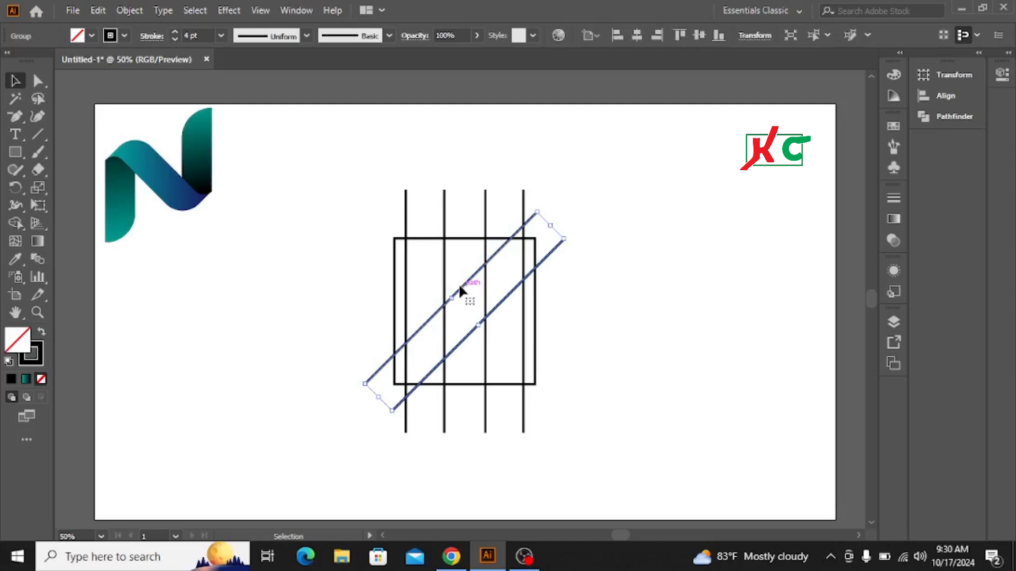
right_click(458, 284)
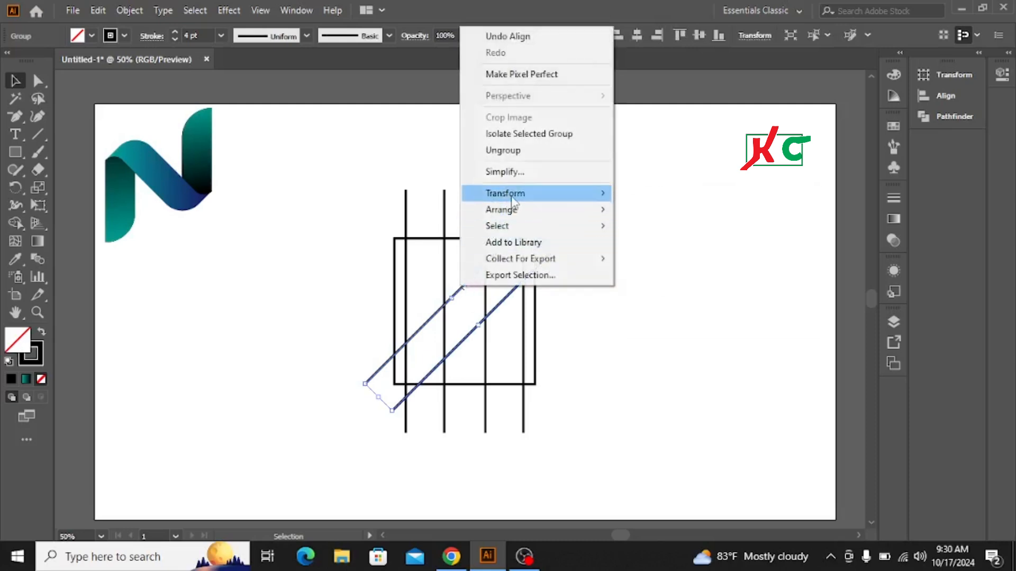
mouse_move(563, 193)
click(654, 249)
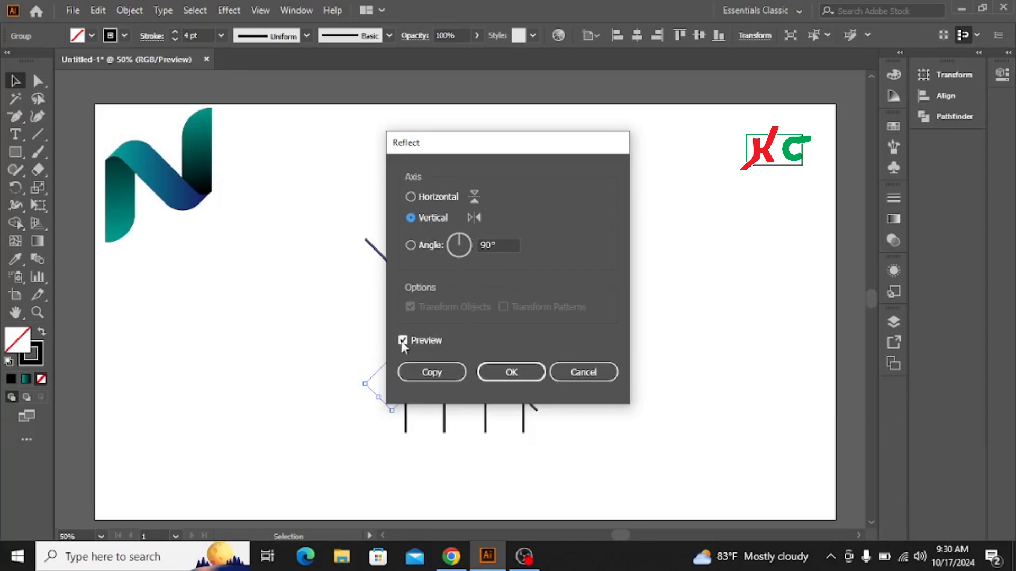
click(423, 372)
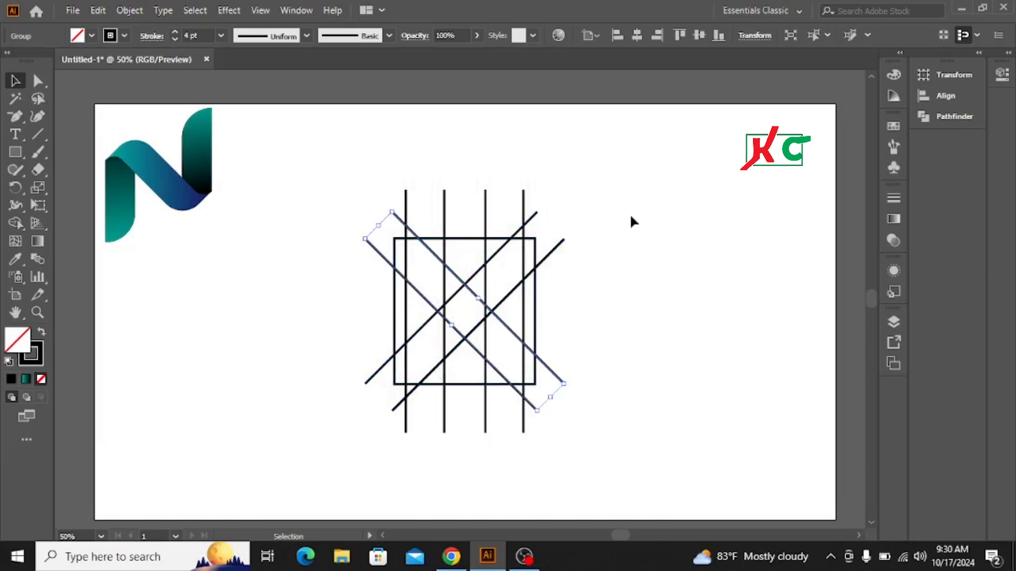
click(633, 188)
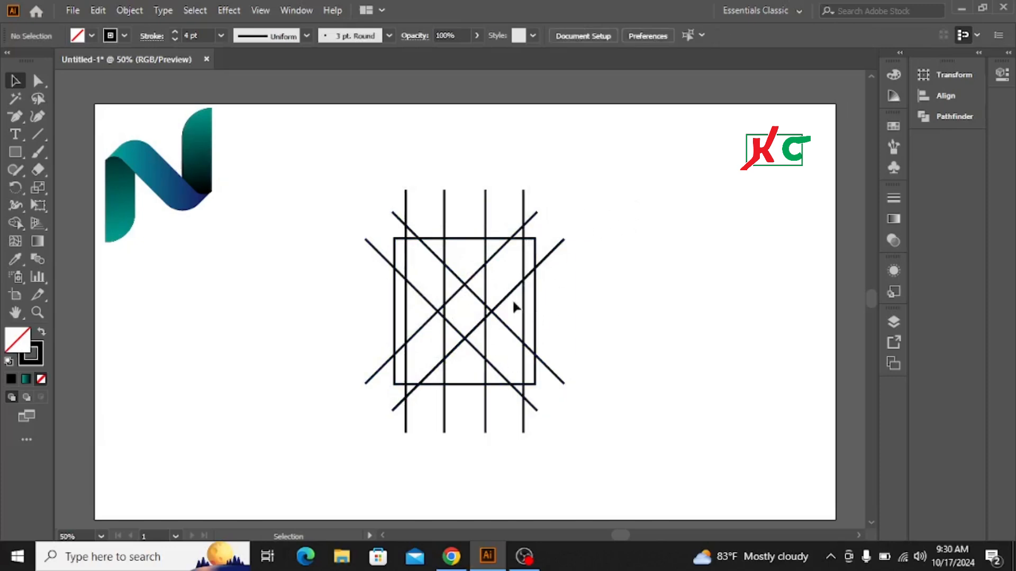
Ungroup the original pair of diagonal lines.
right_click(472, 279)
click(669, 226)
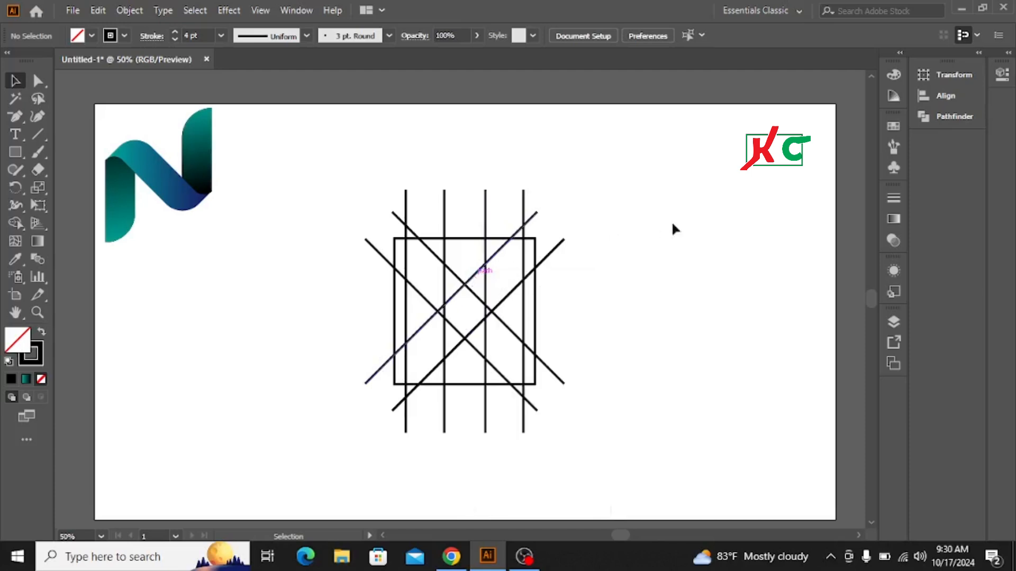
click(474, 279)
right_click(475, 278)
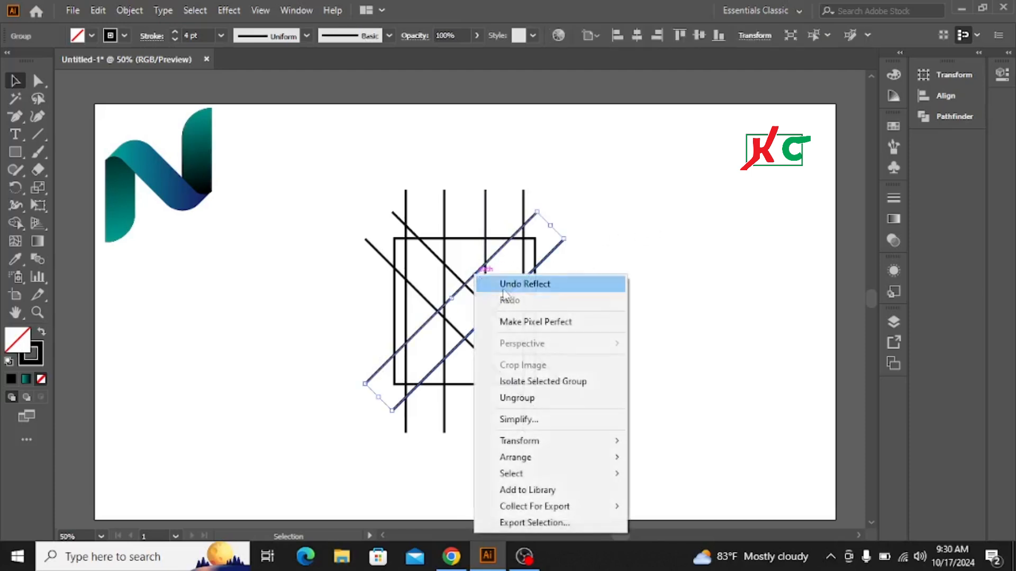
click(535, 400)
click(713, 282)
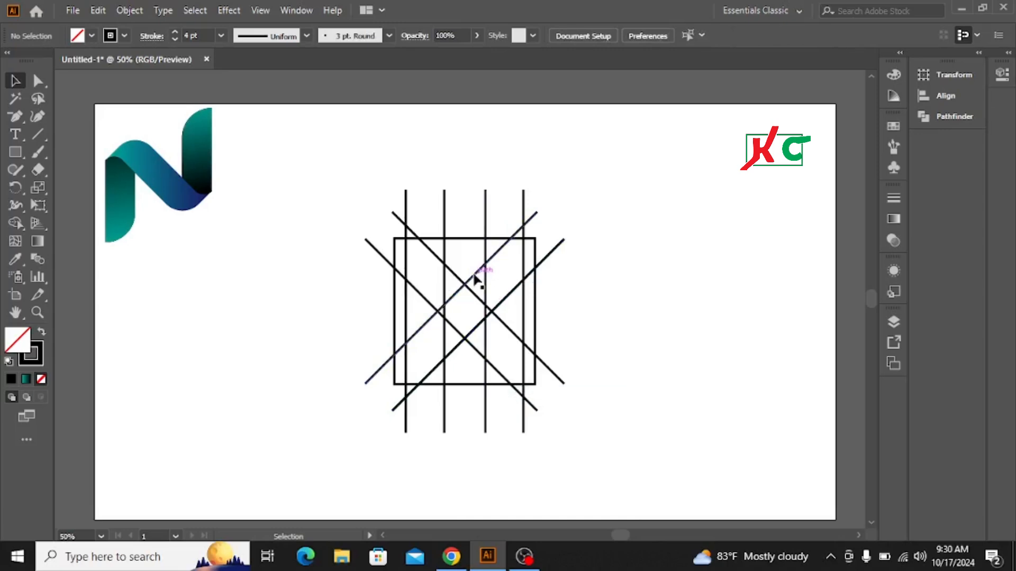
Move the upper diagonal line up-left and the lower diagonal line down-right, spreading them apart.
drag(474, 279, 463, 250)
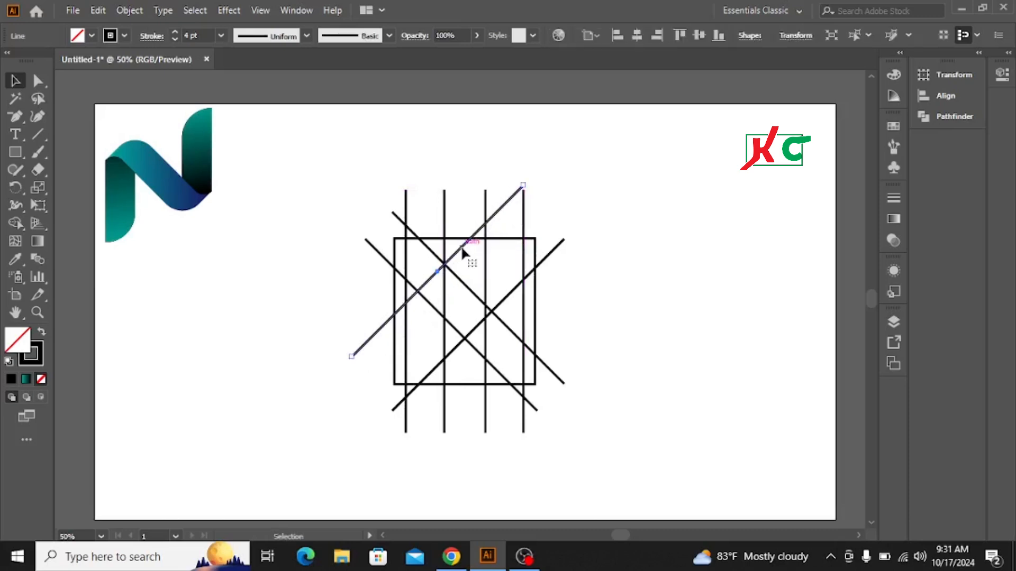
click(506, 299)
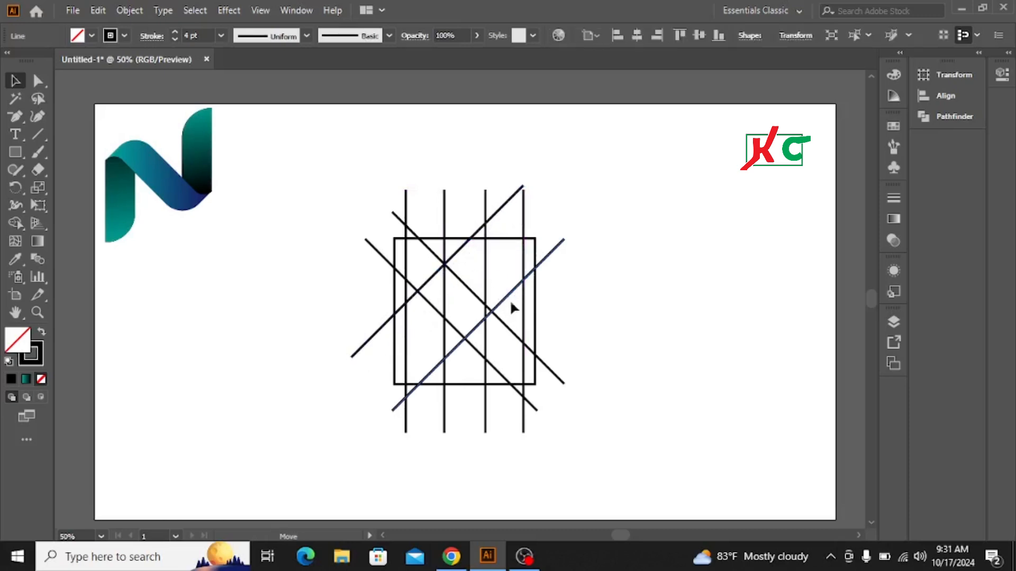
drag(511, 304, 524, 323)
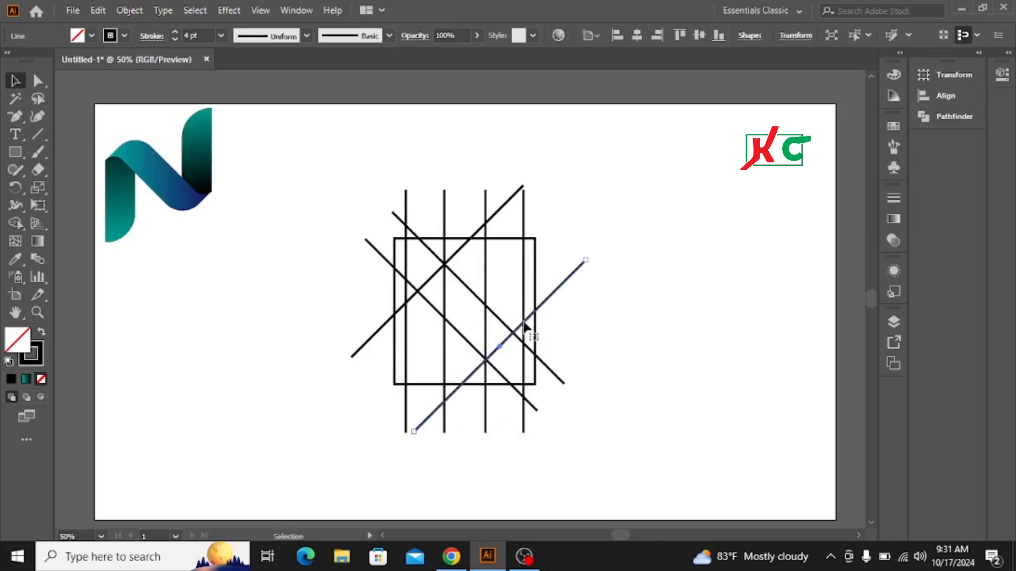
click(652, 256)
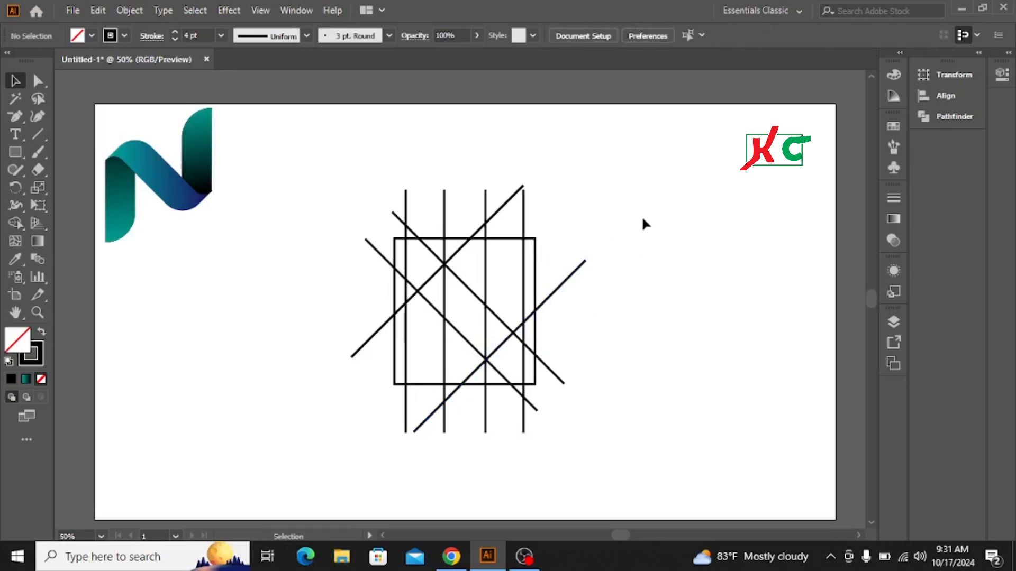
Select the whole grid and use the Shape Builder with a black fill to merge regions into an N shape.
drag(365, 183, 602, 405)
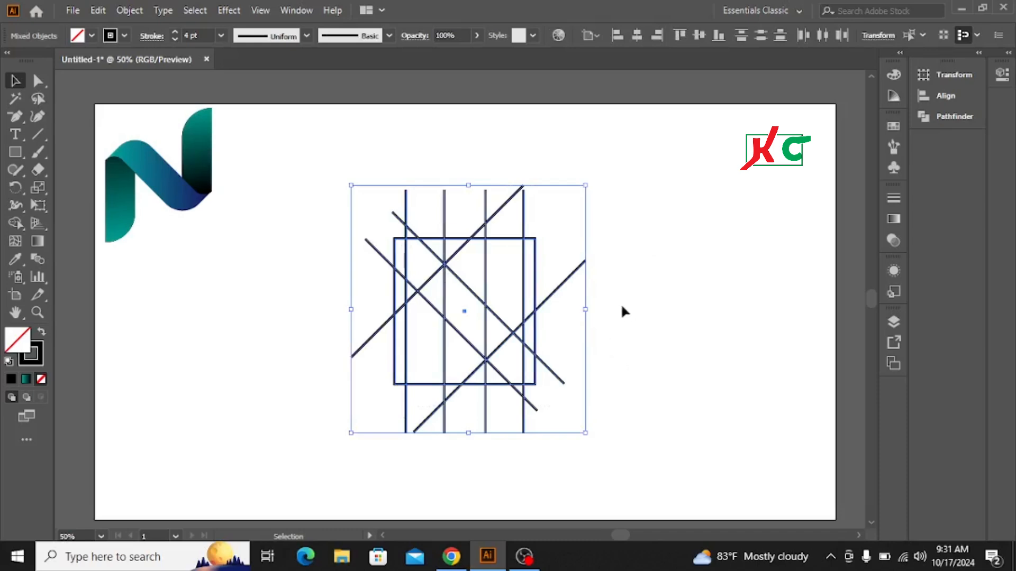
click(13, 224)
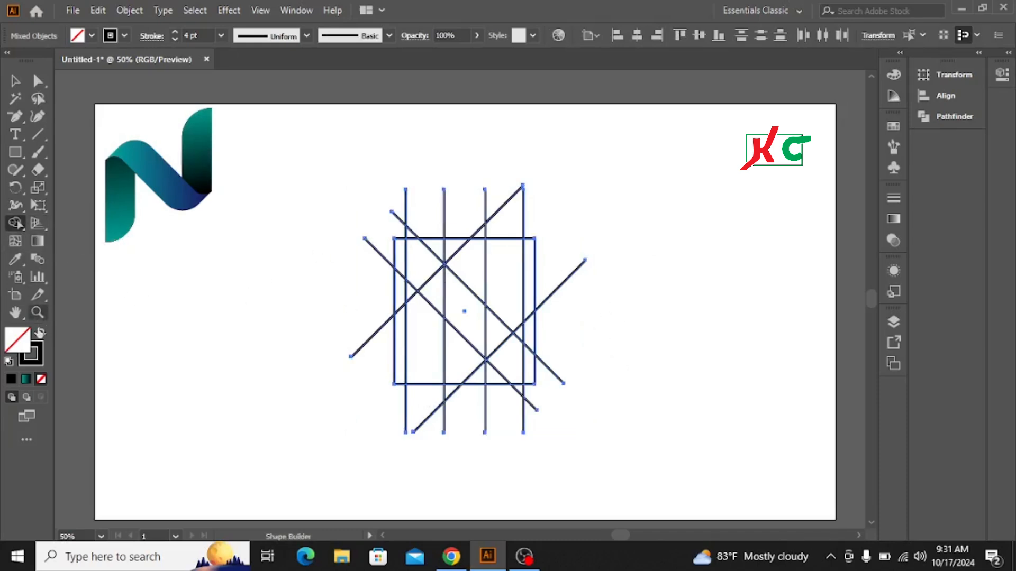
click(40, 333)
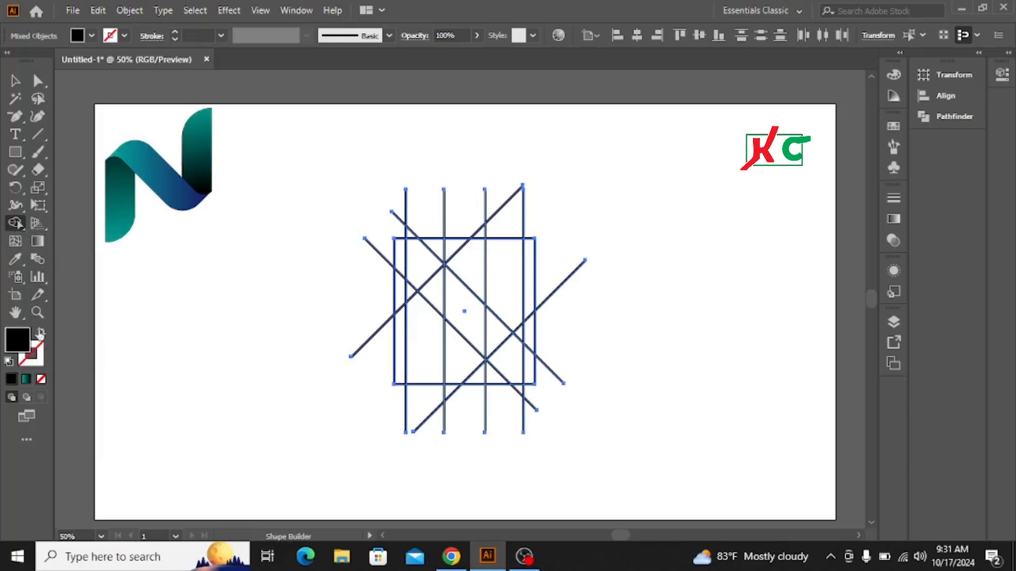
mouse_move(437, 289)
mouse_down()
mouse_move(491, 336)
mouse_move(495, 315)
mouse_up()
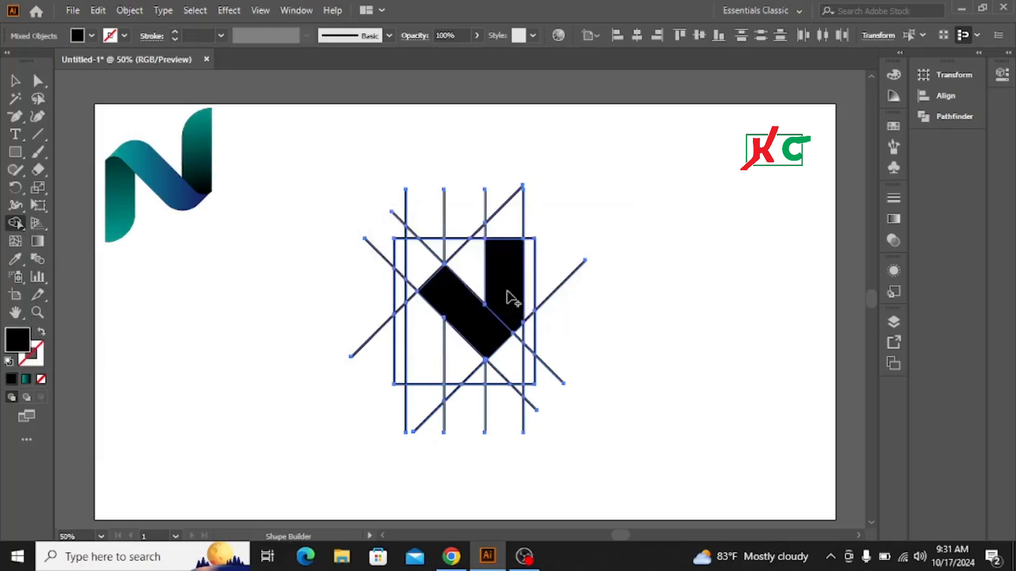
click(495, 320)
click(418, 340)
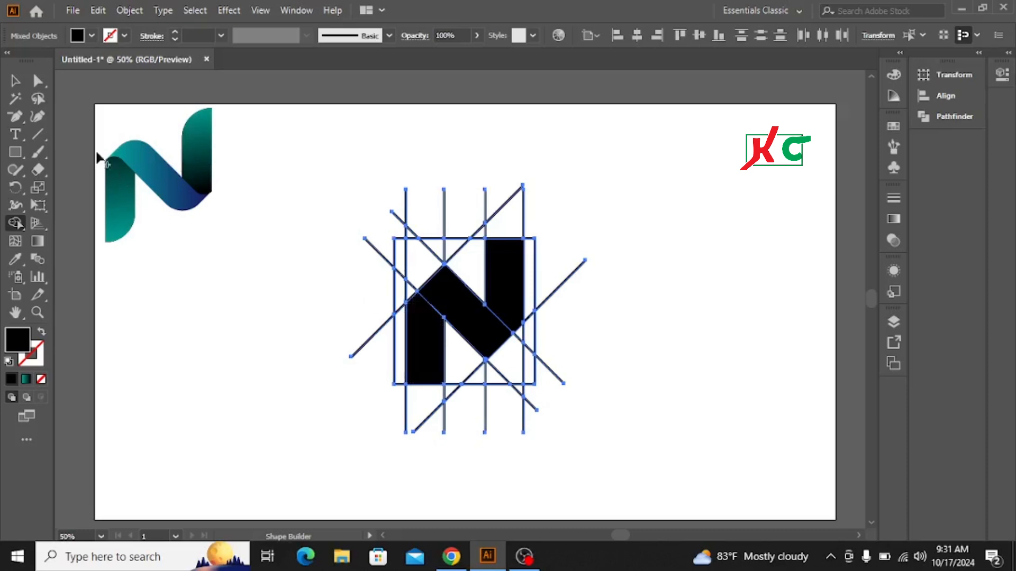
Select the three filled N pieces and move them off the grid to the right.
click(15, 80)
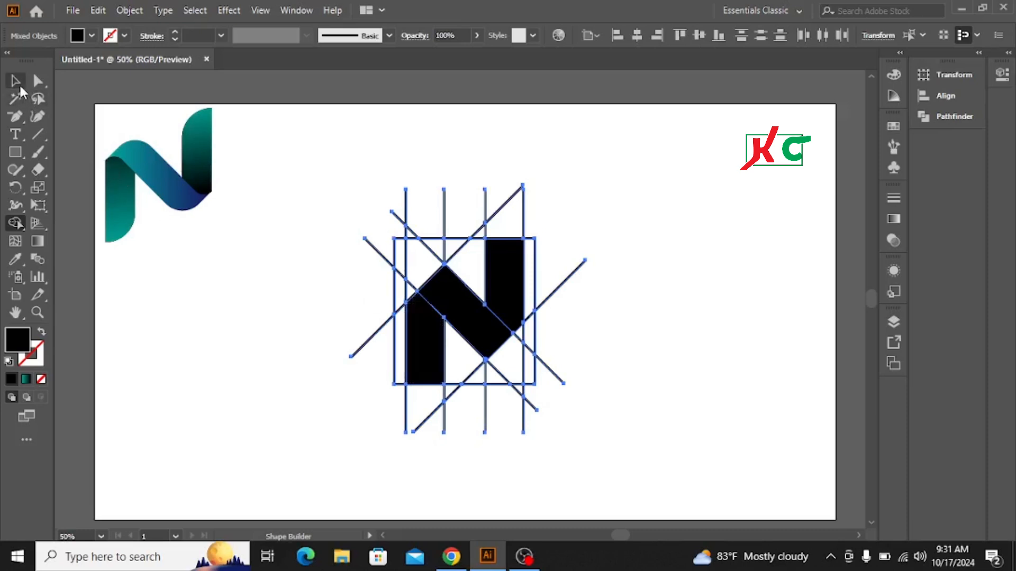
click(240, 317)
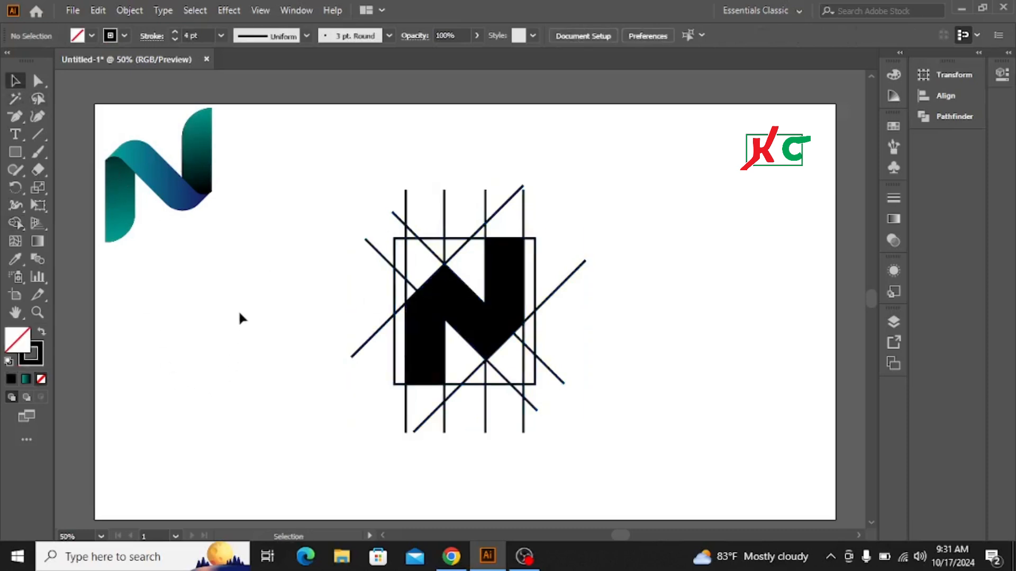
click(428, 345)
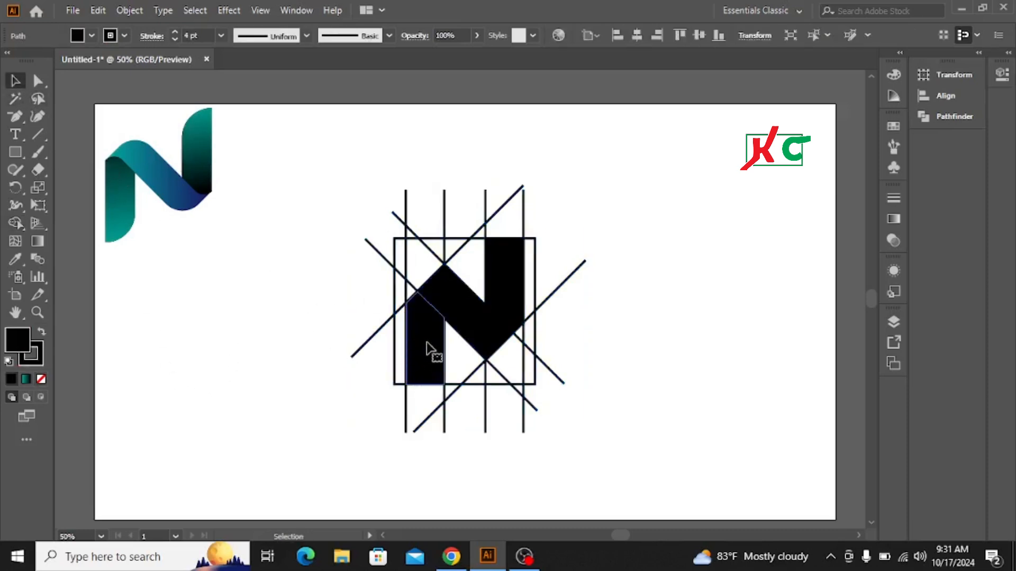
shift+click(479, 333)
shift+click(515, 296)
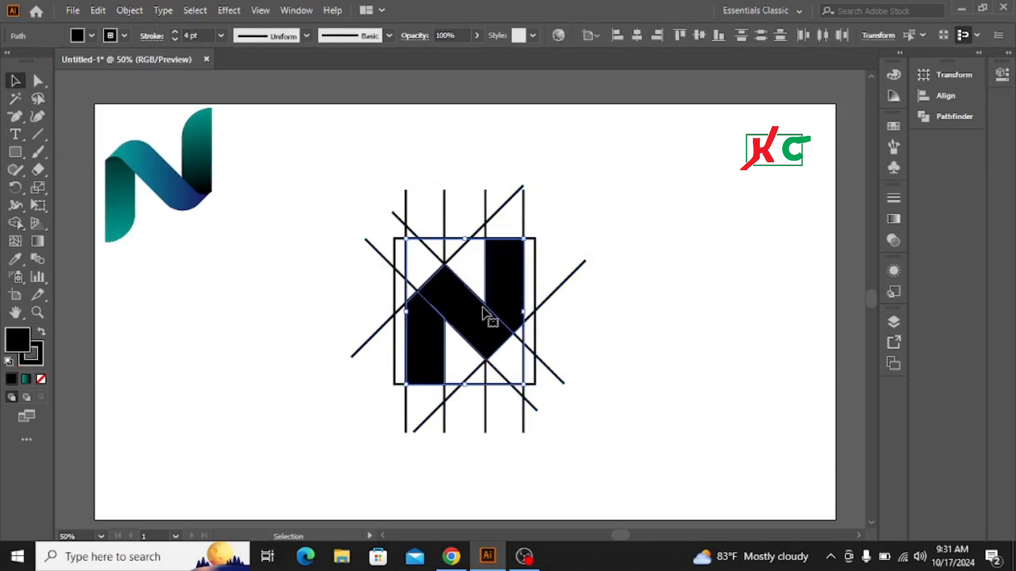
drag(463, 312, 736, 285)
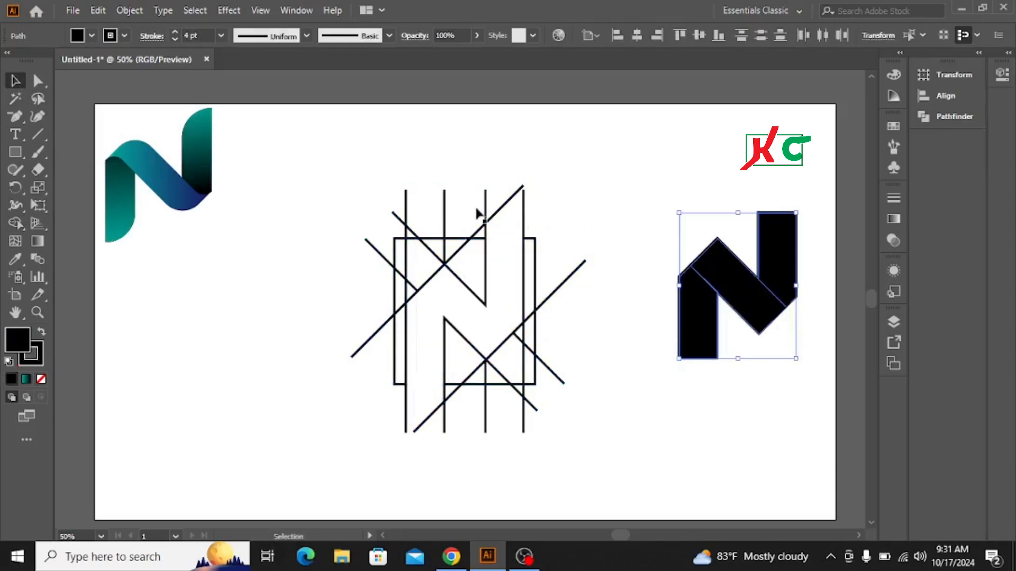
Delete all the construction lines and move the N shape back to the middle of the artboard.
drag(350, 184, 565, 433)
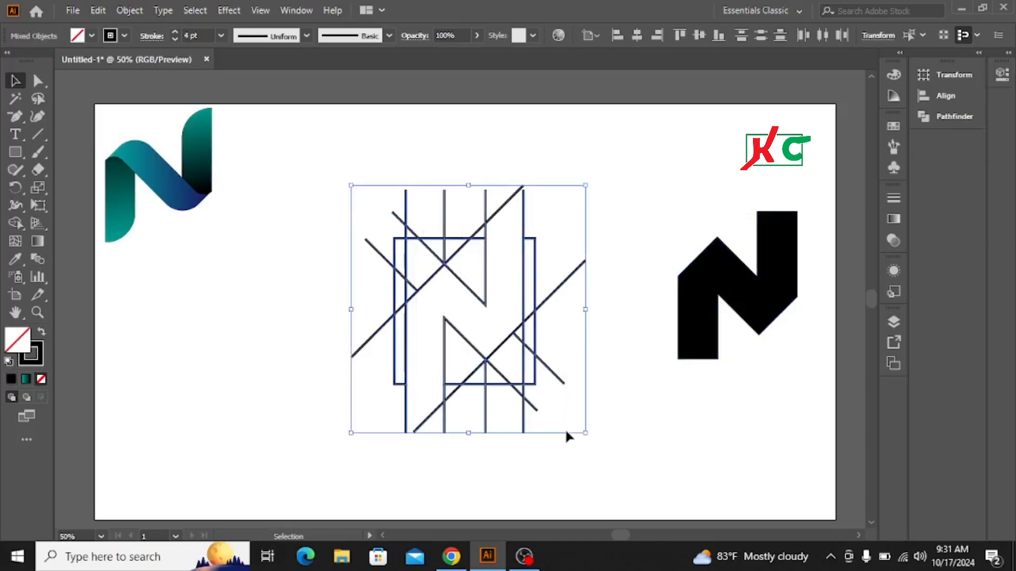
key(Delete)
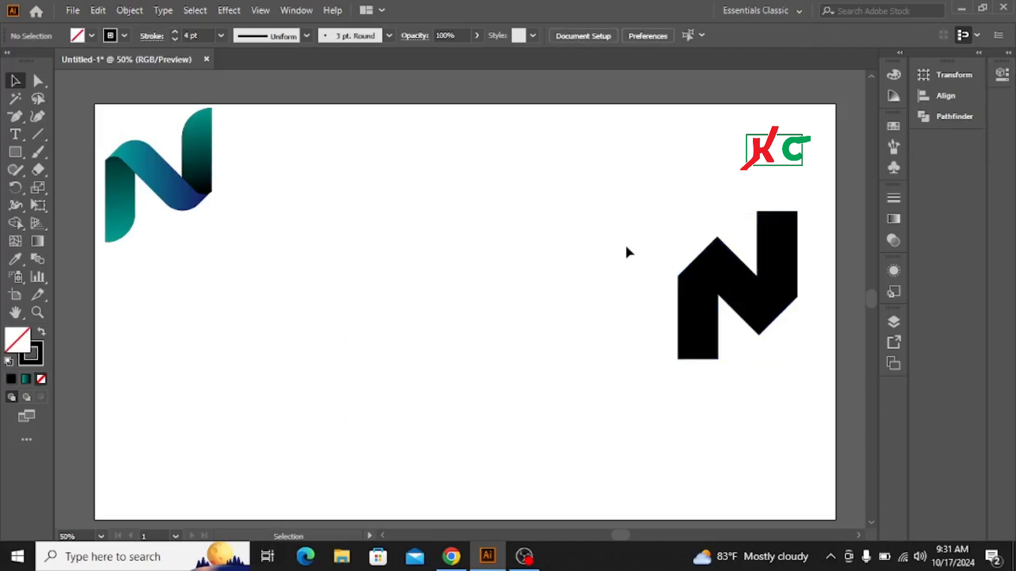
drag(624, 217, 793, 324)
drag(743, 292, 397, 295)
click(527, 315)
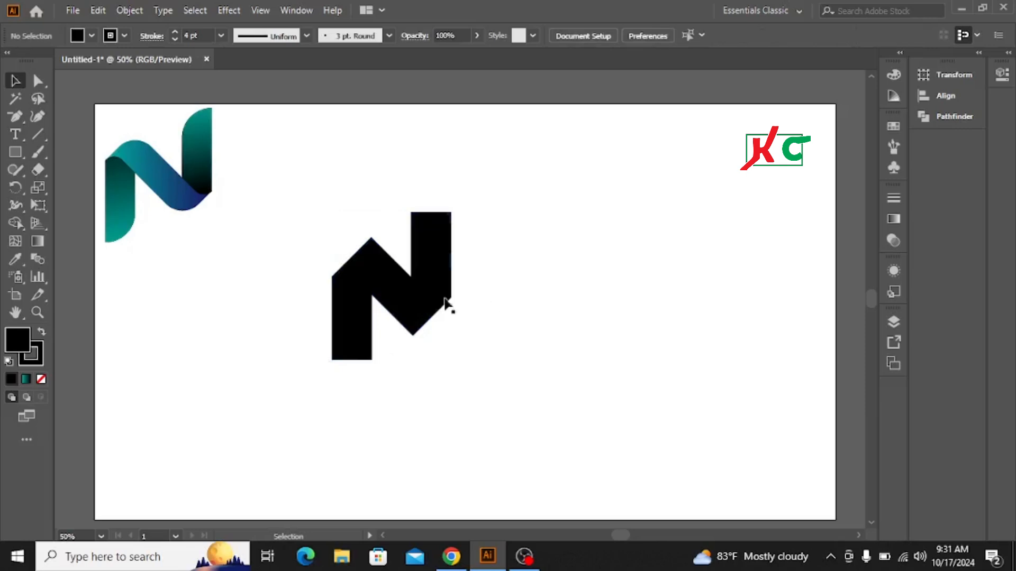
Try to delete the top anchor point of the diagonal piece with the Delete Anchor Point tool.
click(390, 294)
click(37, 80)
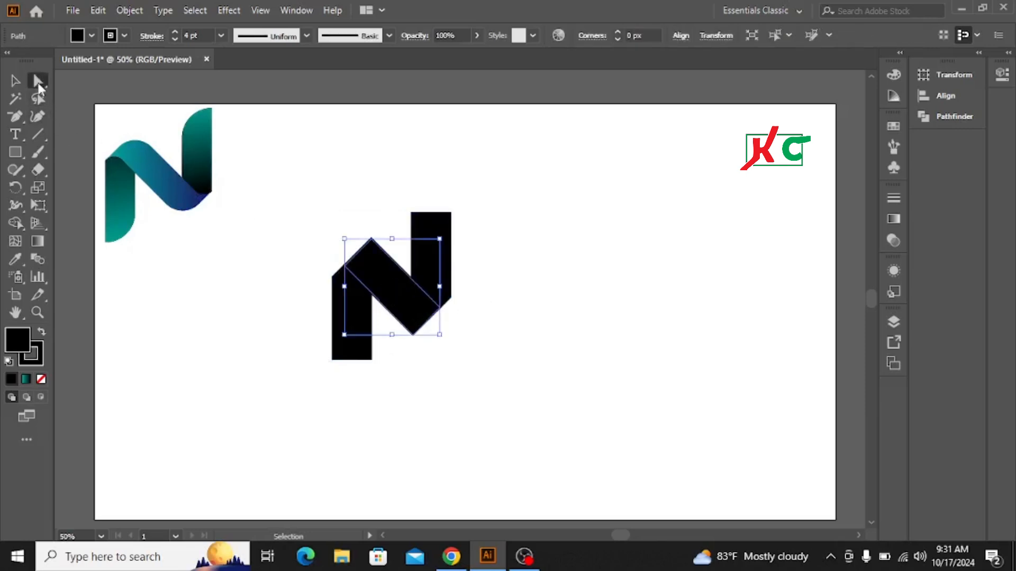
click(15, 81)
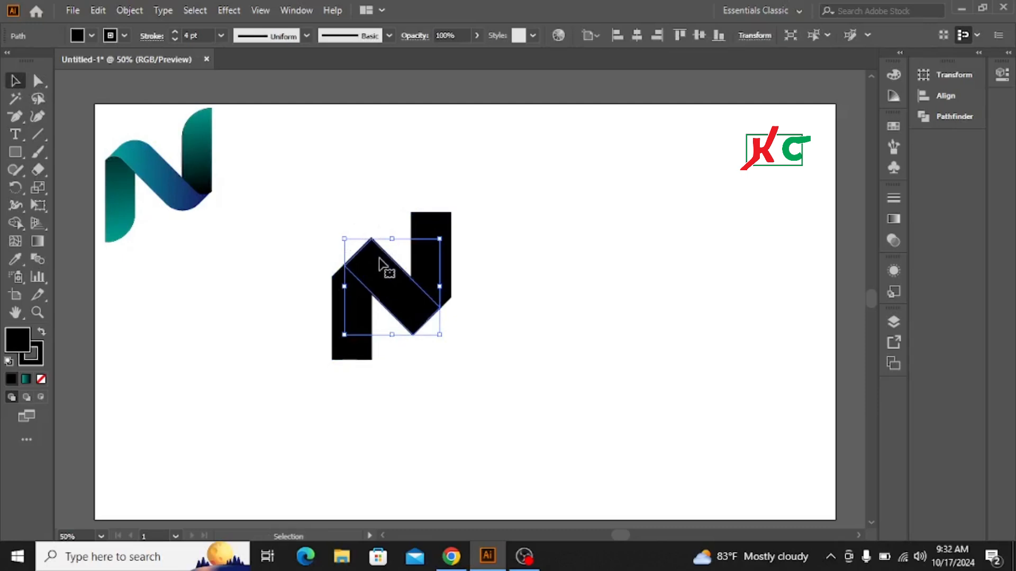
key(alt+shift)
scroll(382, 263, up, 2)
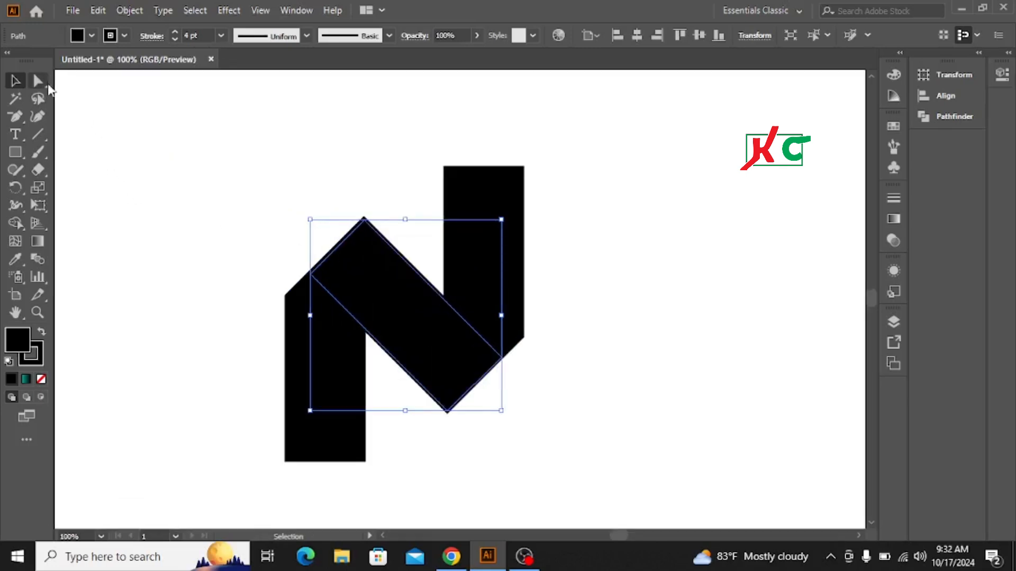
click(39, 81)
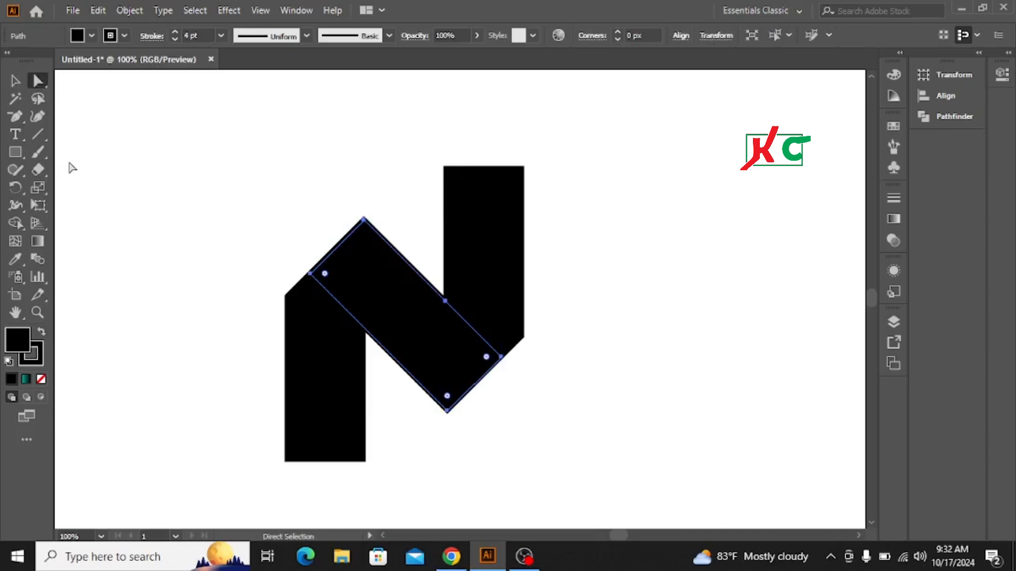
click(16, 115)
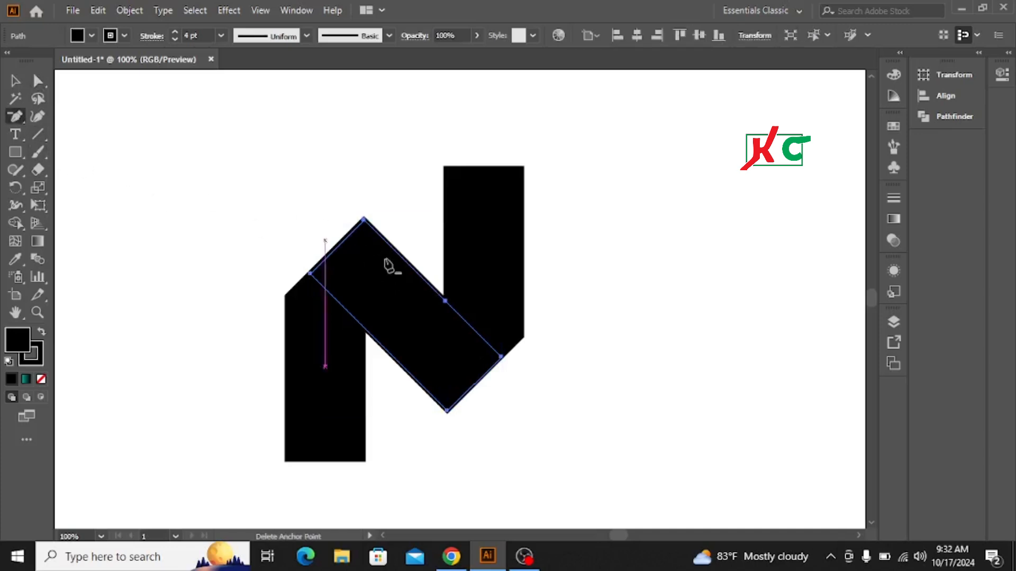
ctrl+click(364, 219)
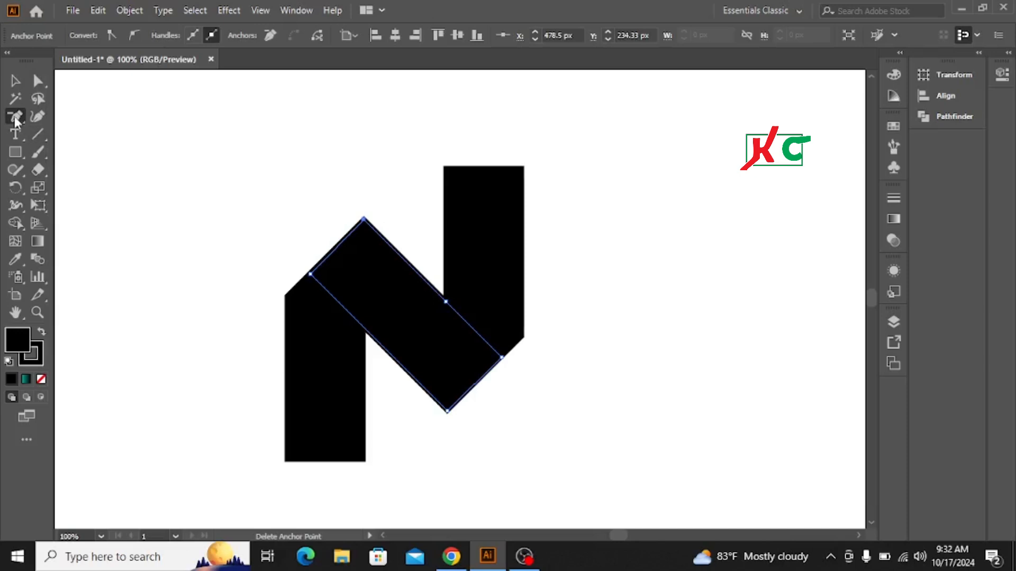
drag(15, 122, 94, 157)
key(v)
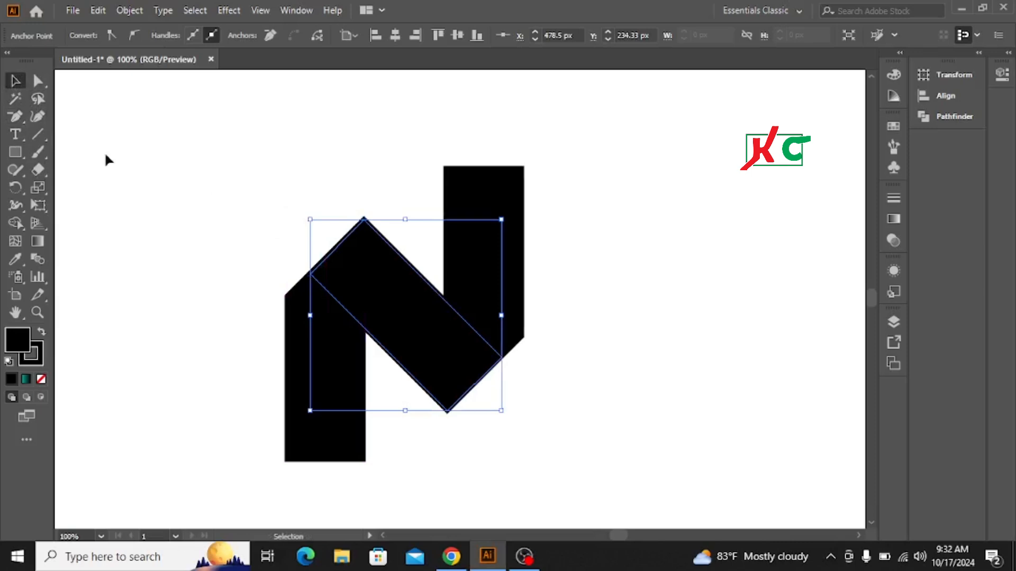
click(38, 84)
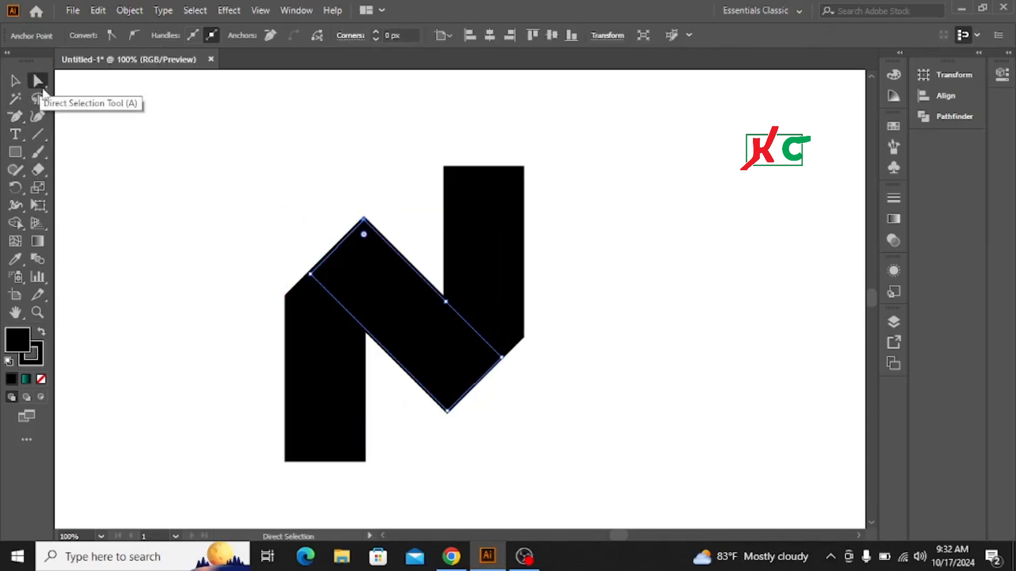
click(15, 82)
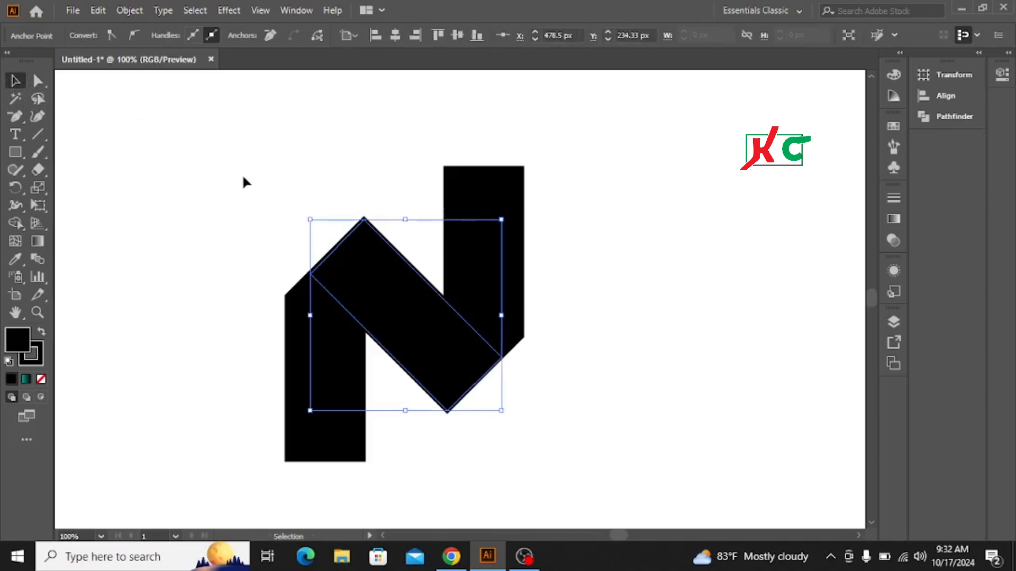
click(246, 180)
Select the three black N pieces and set their stroke to none.
drag(256, 211, 561, 392)
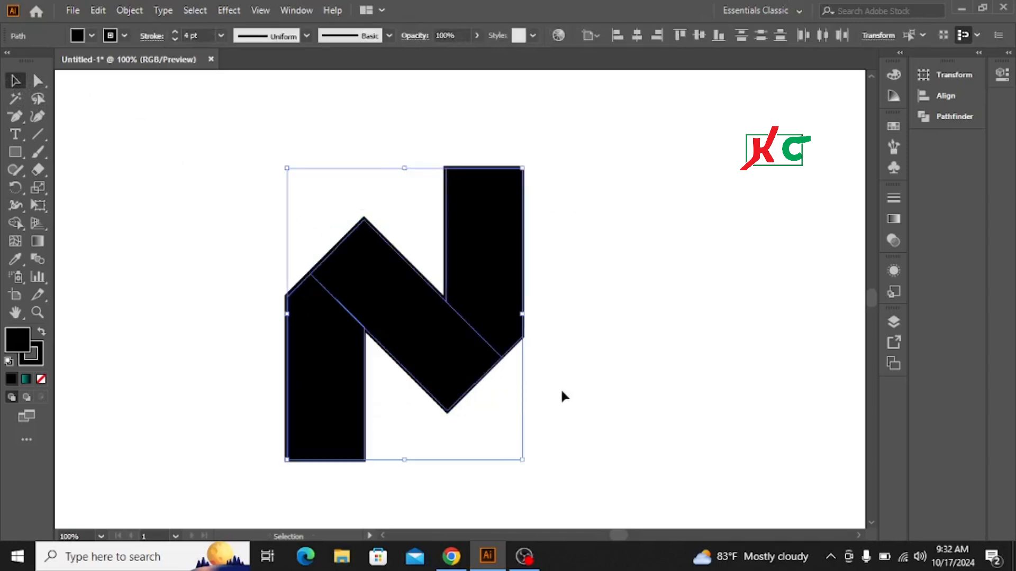
key(ctrl+minus)
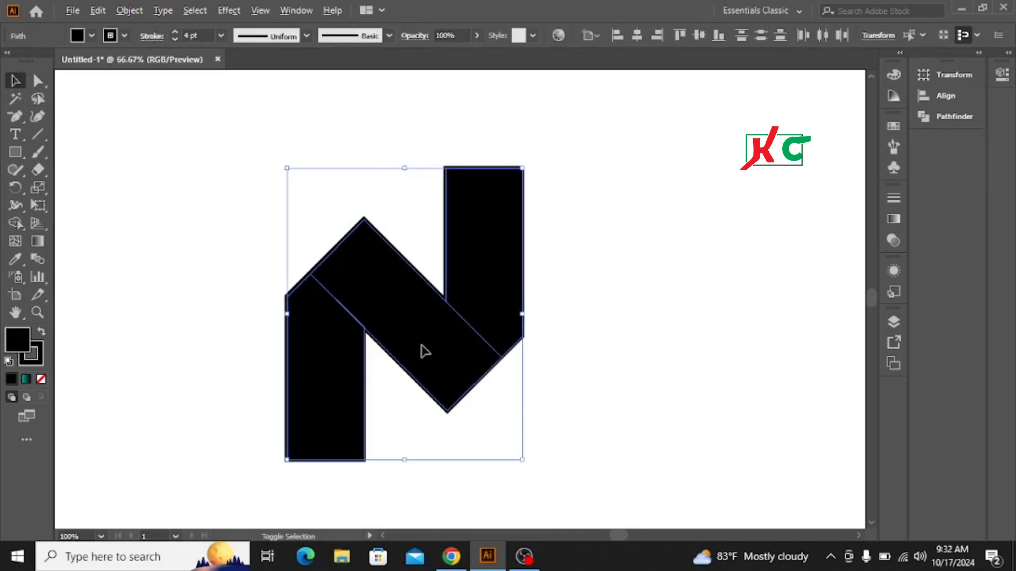
key(ctrl+minus)
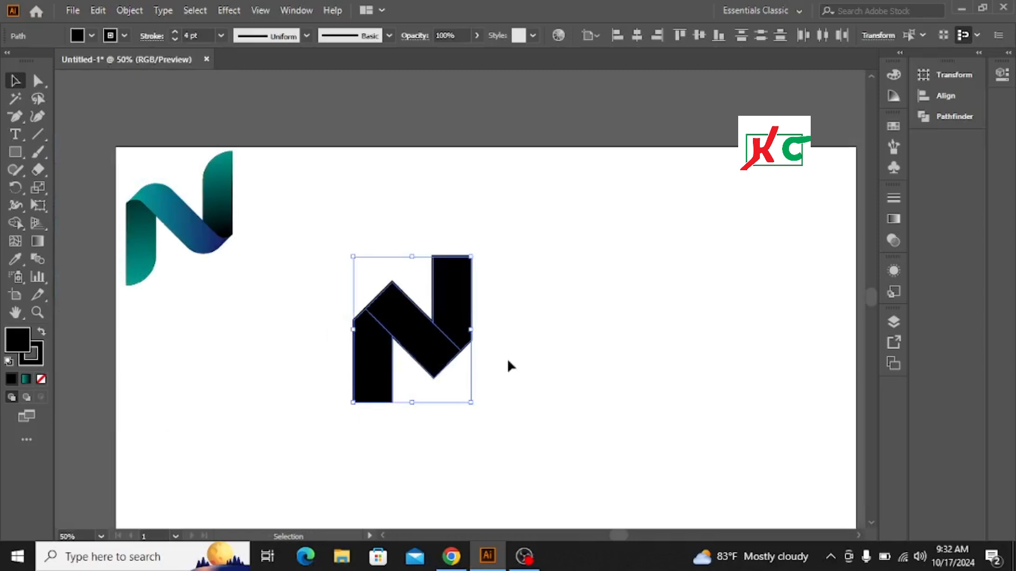
scroll(511, 359, down, 2)
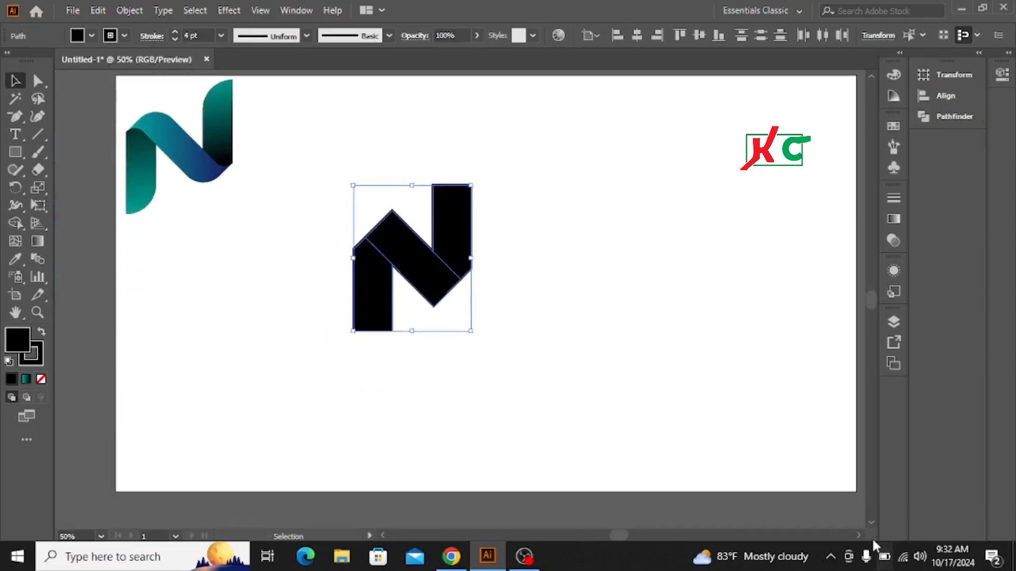
click(382, 536)
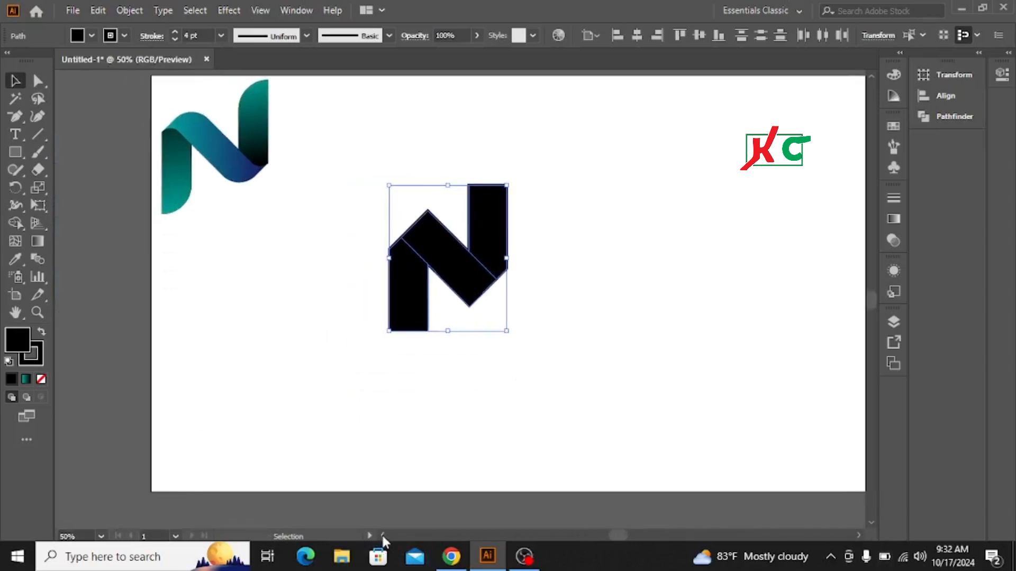
click(858, 536)
click(860, 539)
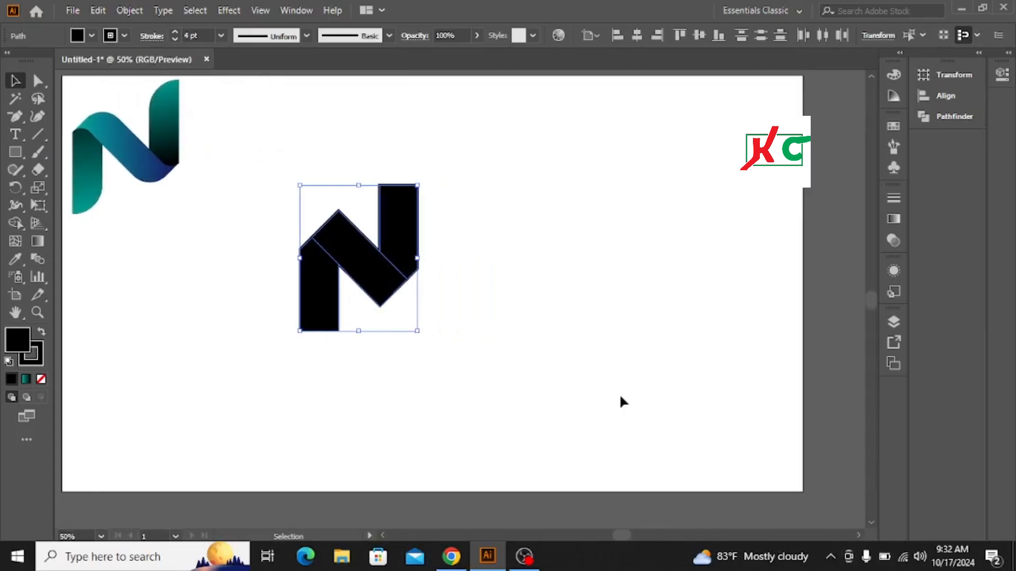
click(383, 534)
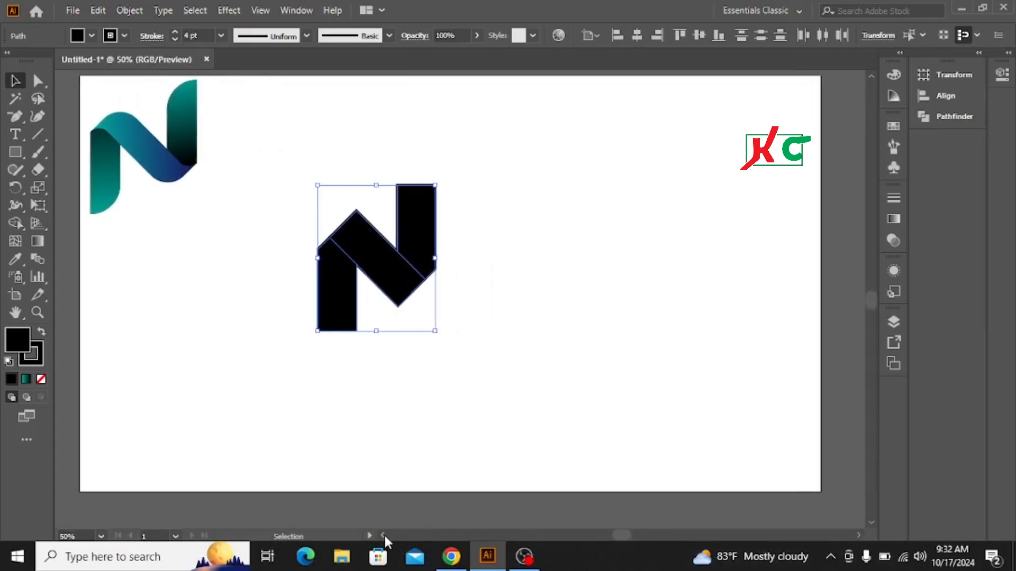
scroll(484, 362, up, 1)
click(532, 316)
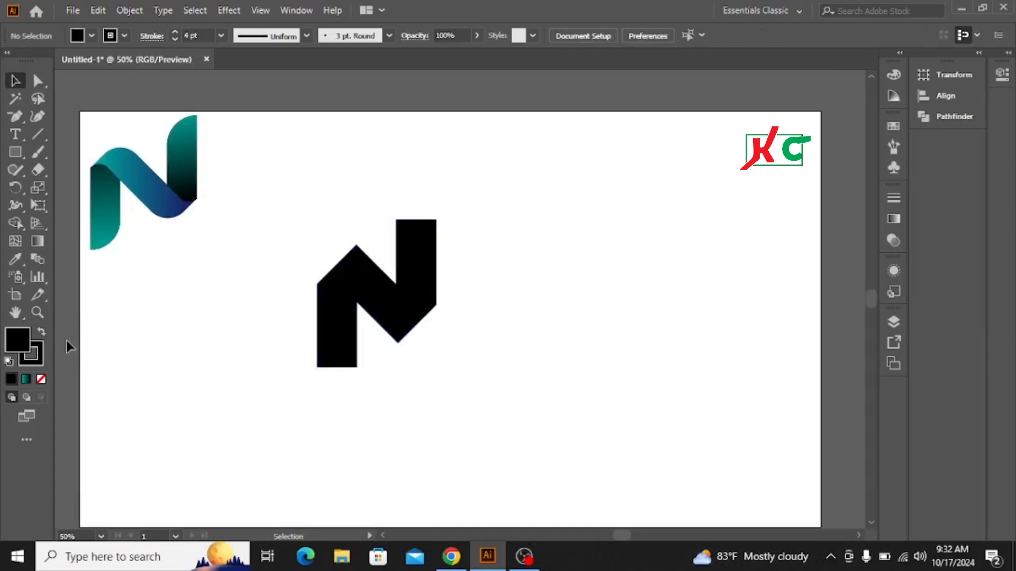
drag(294, 242, 570, 388)
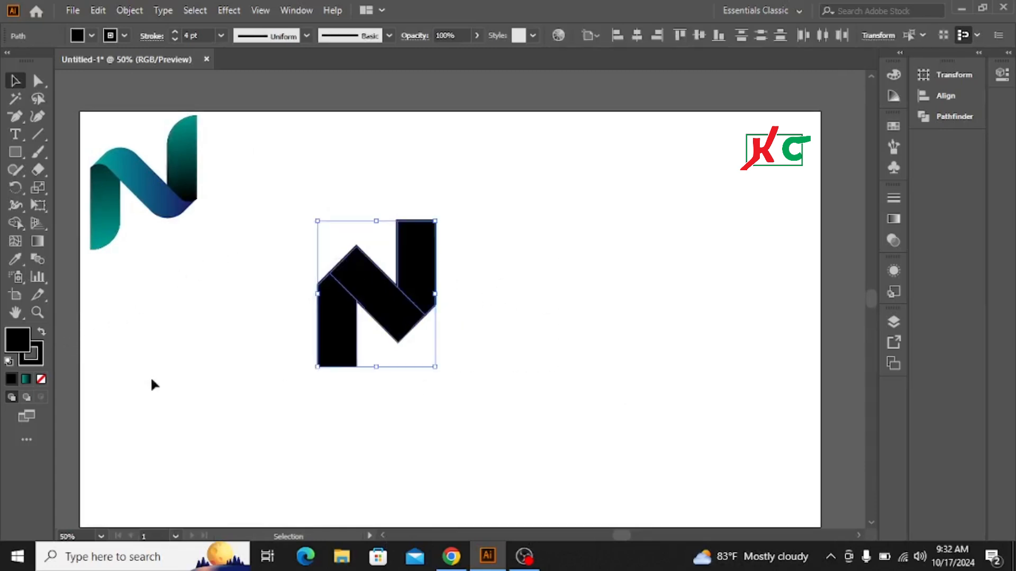
click(41, 352)
click(40, 380)
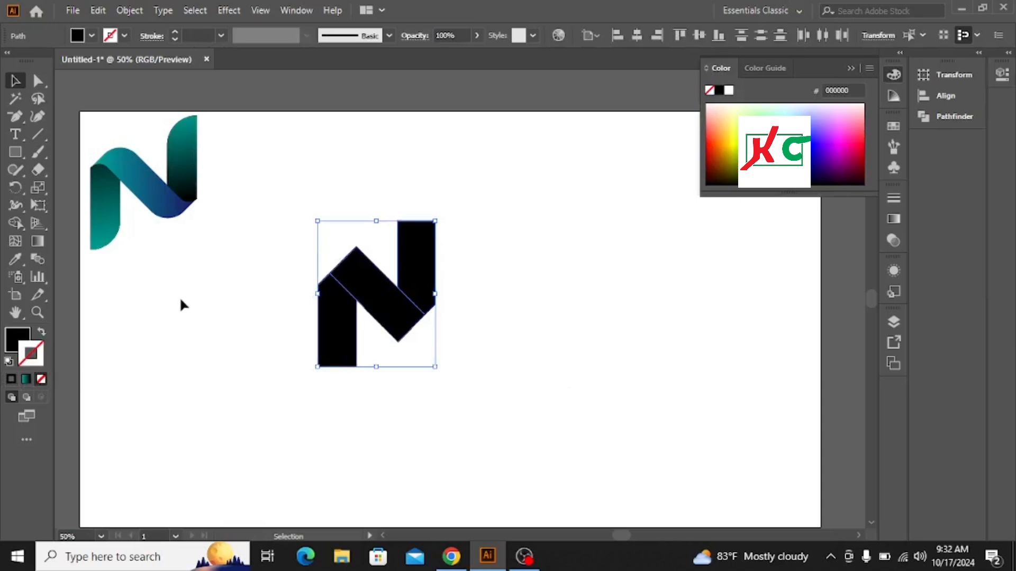
Copy the three N pieces and paste the copy in front of the originals.
click(264, 272)
click(339, 326)
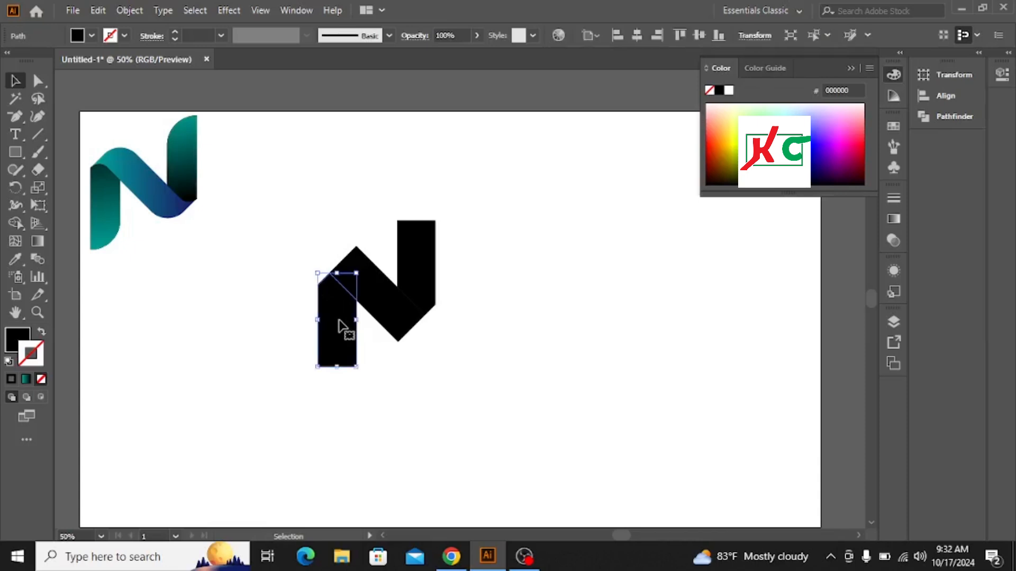
drag(314, 227, 461, 354)
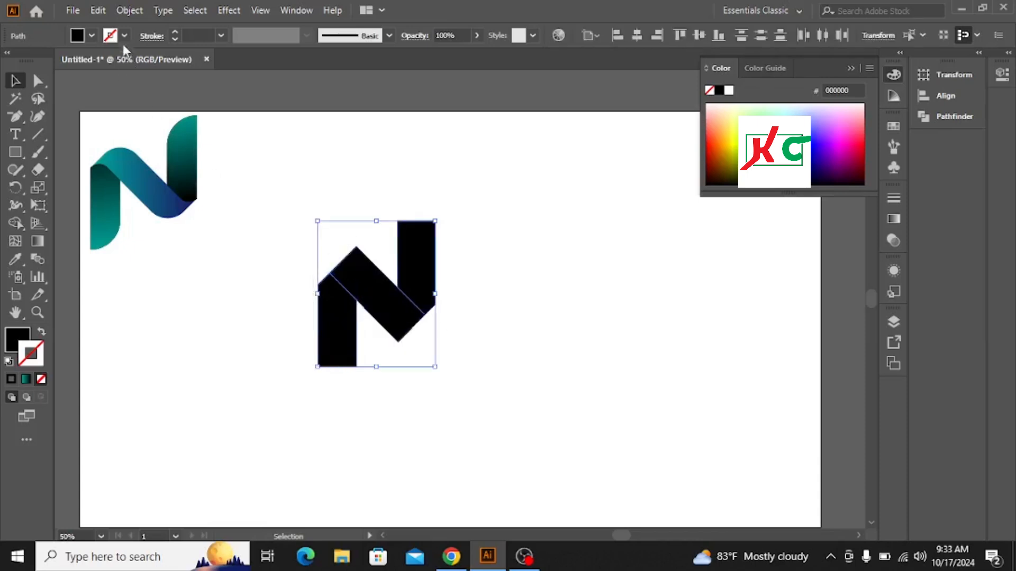
click(98, 10)
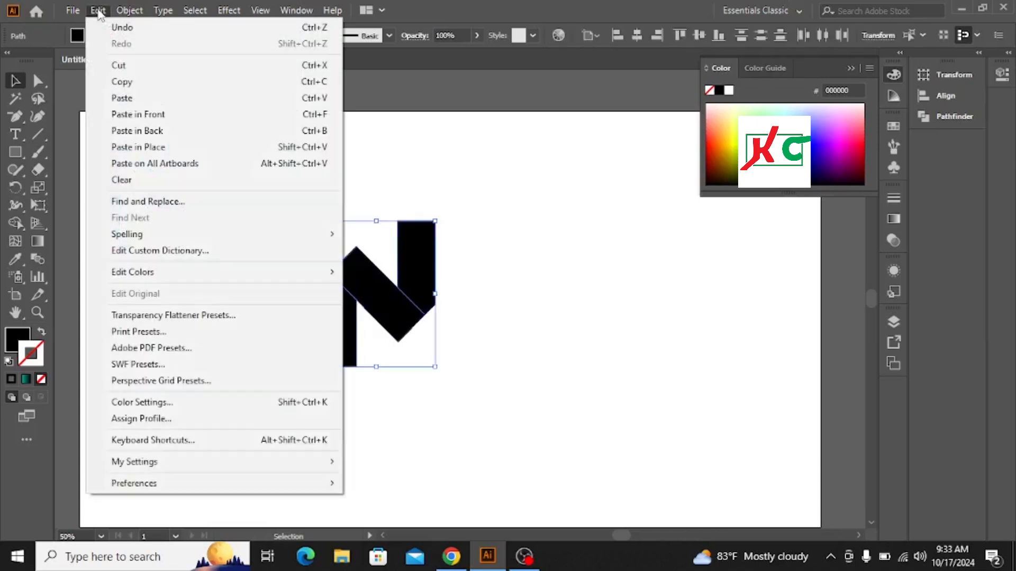
click(132, 82)
click(98, 10)
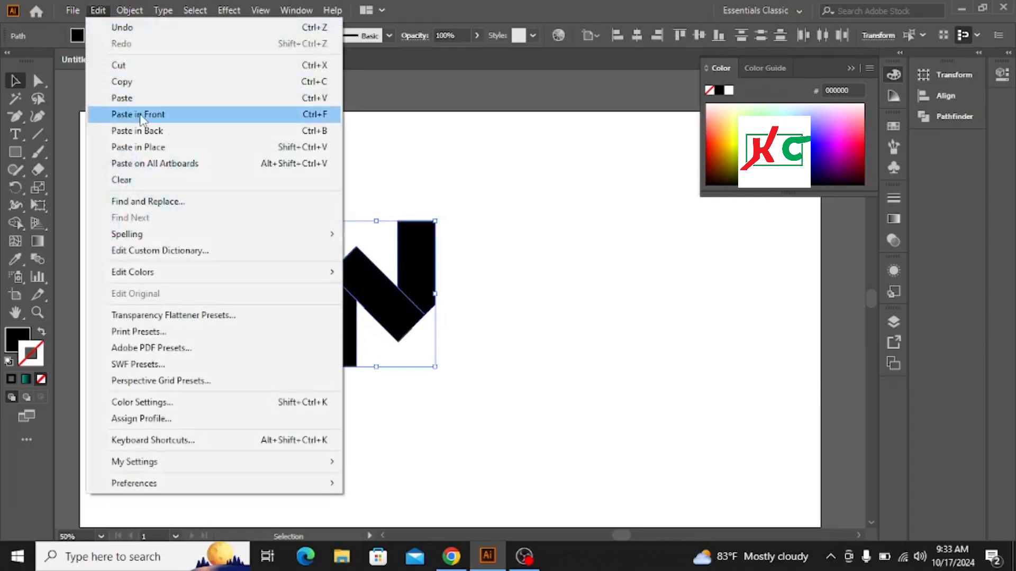
click(144, 109)
click(551, 240)
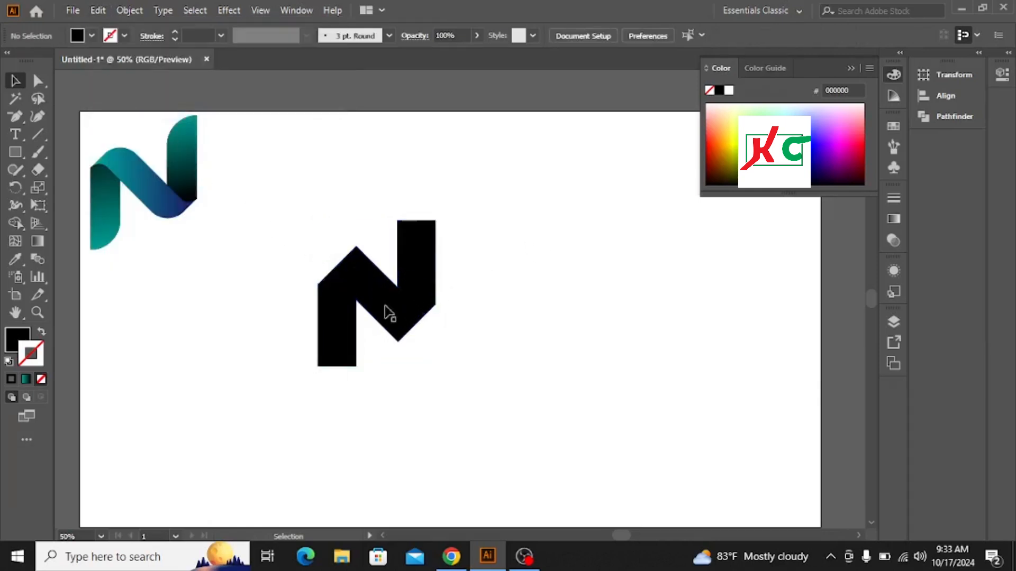
Select all three pasted pieces and fill them with orange.
click(358, 306)
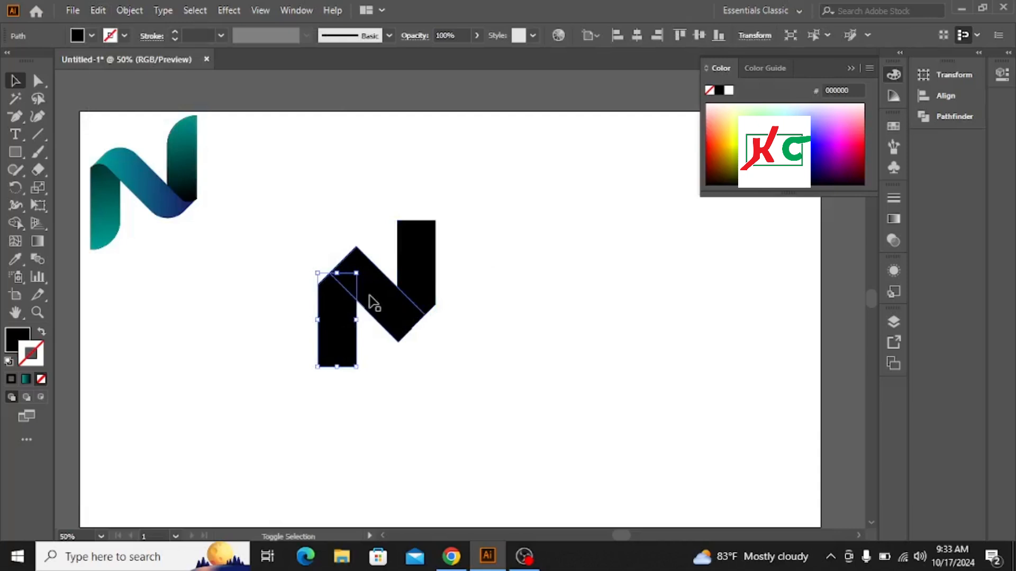
shift+click(372, 301)
shift+click(410, 266)
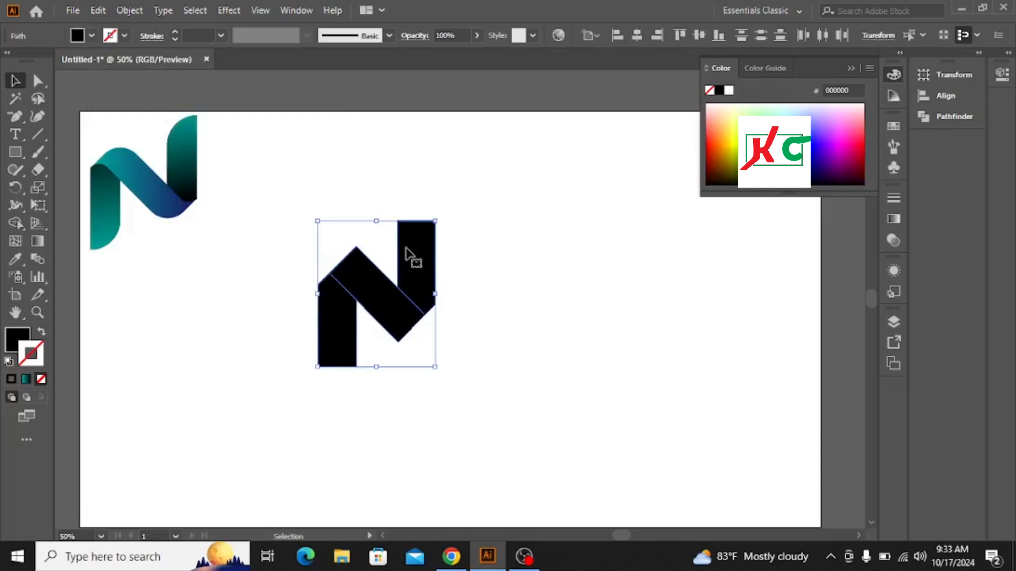
click(91, 35)
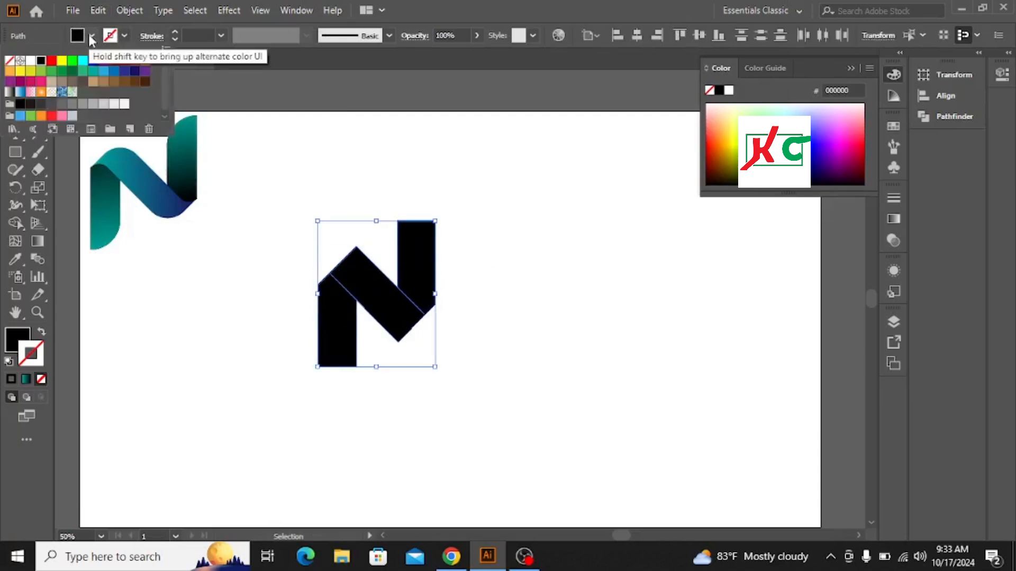
click(145, 61)
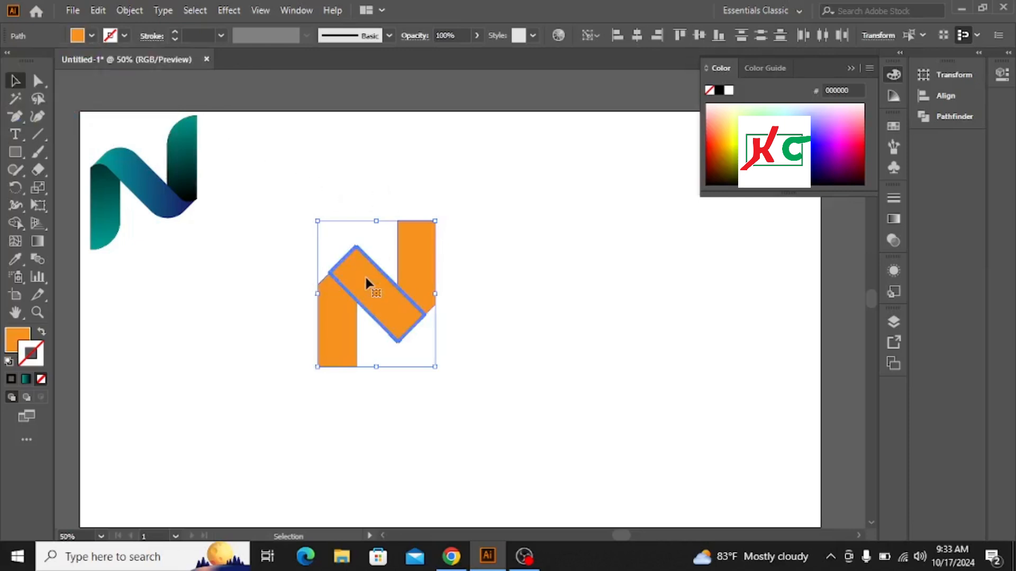
Round the corners of the orange diagonal piece to about 40.58 px with the Direct Selection corner widgets.
click(523, 210)
click(371, 290)
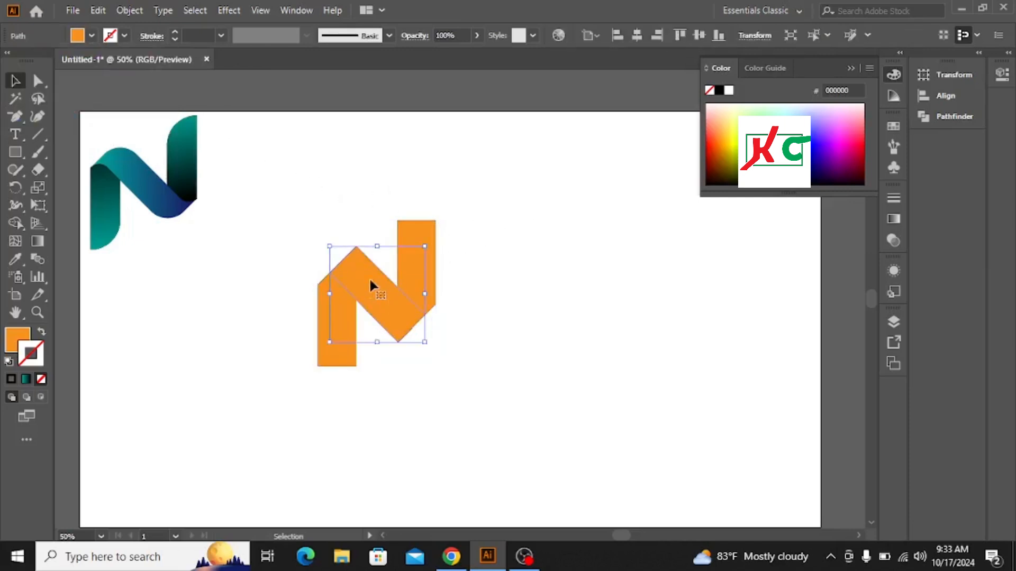
click(37, 82)
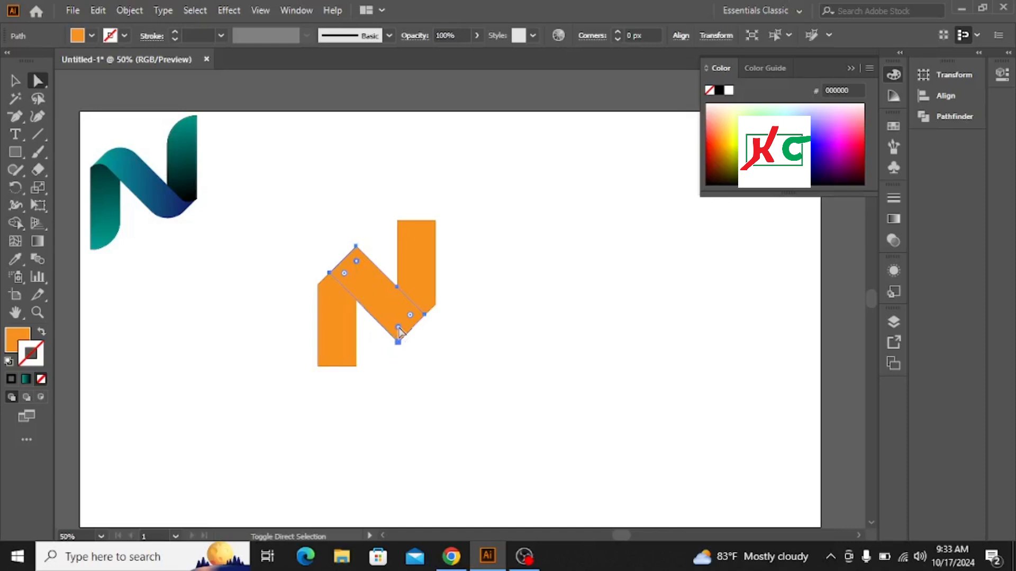
drag(400, 331, 392, 313)
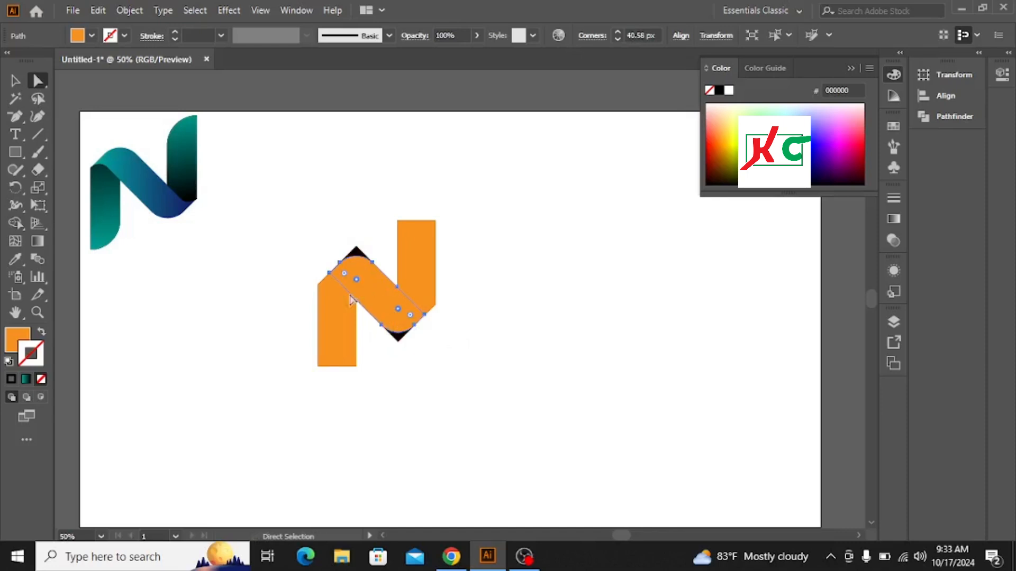
Round the inner corners of the two orange vertical pieces with their corner widgets.
click(412, 243)
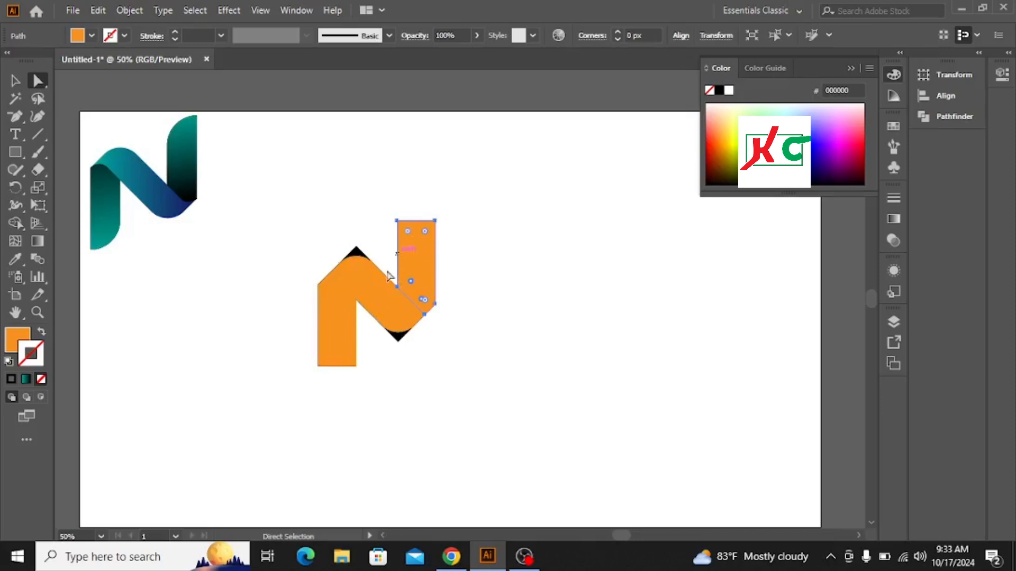
shift+click(333, 319)
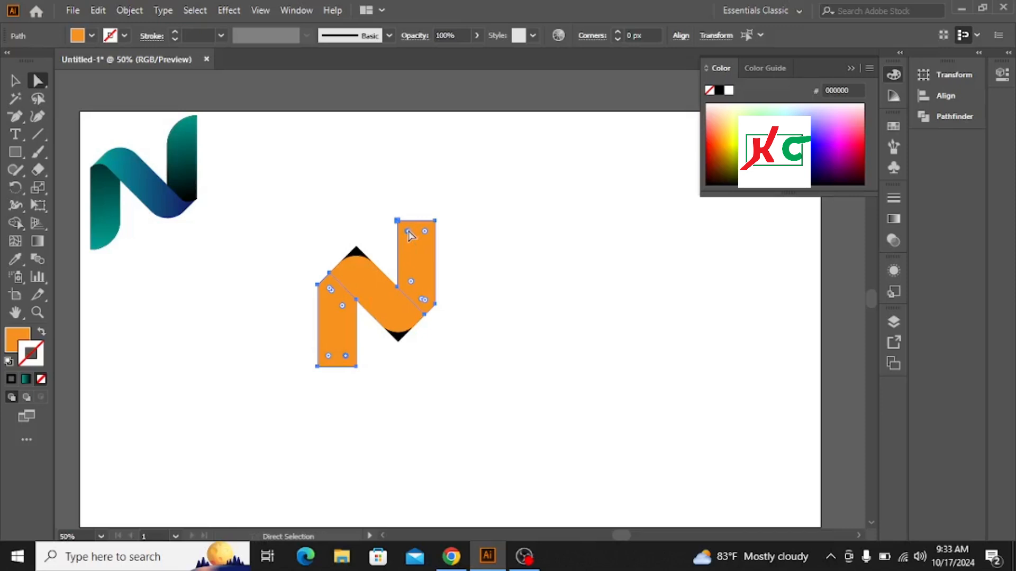
drag(410, 233, 411, 309)
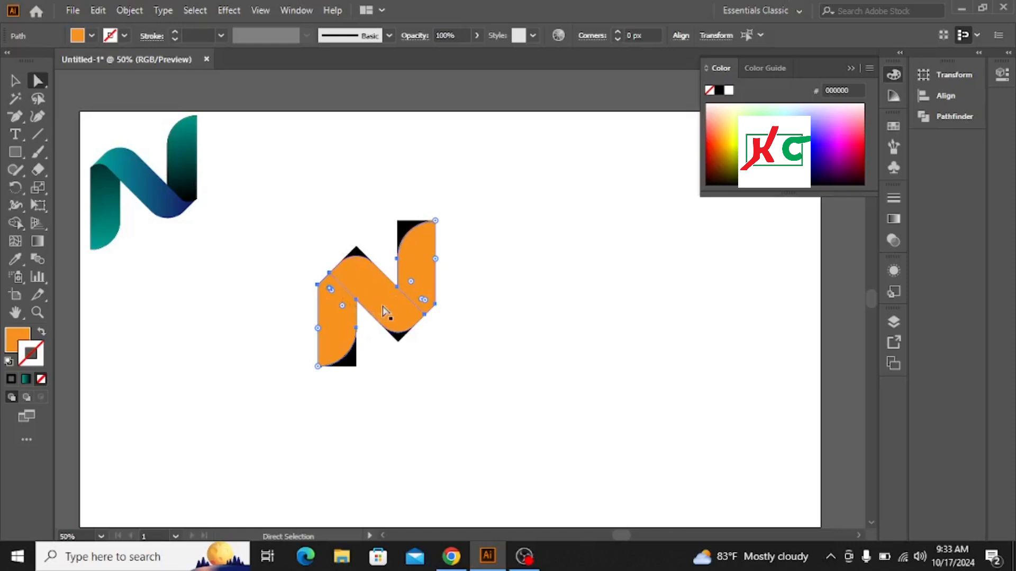
Round the lower corner of the right vertical piece to about 25.22 px, then deselect everything.
click(427, 306)
drag(425, 302, 413, 283)
drag(407, 274, 408, 275)
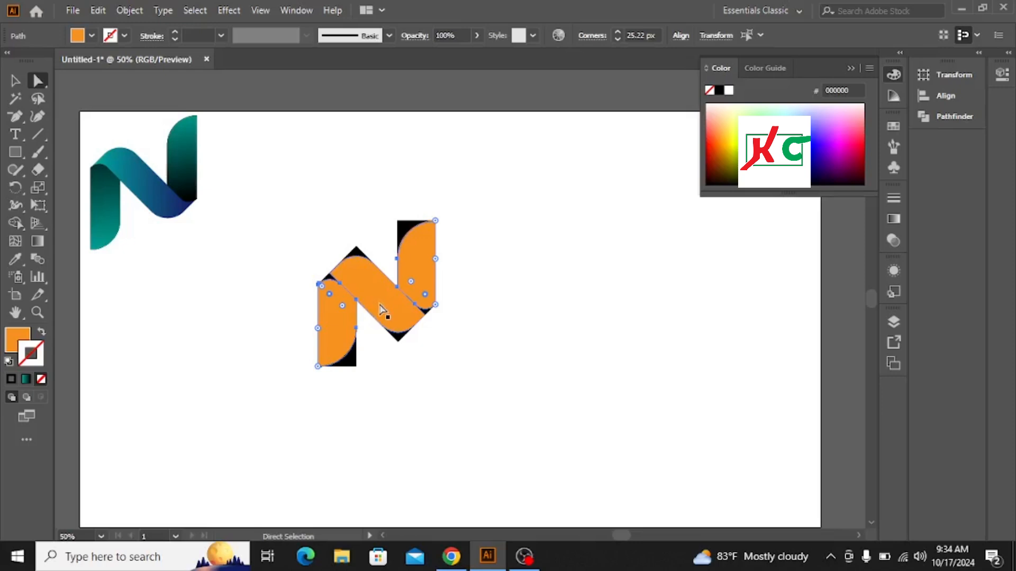
click(851, 68)
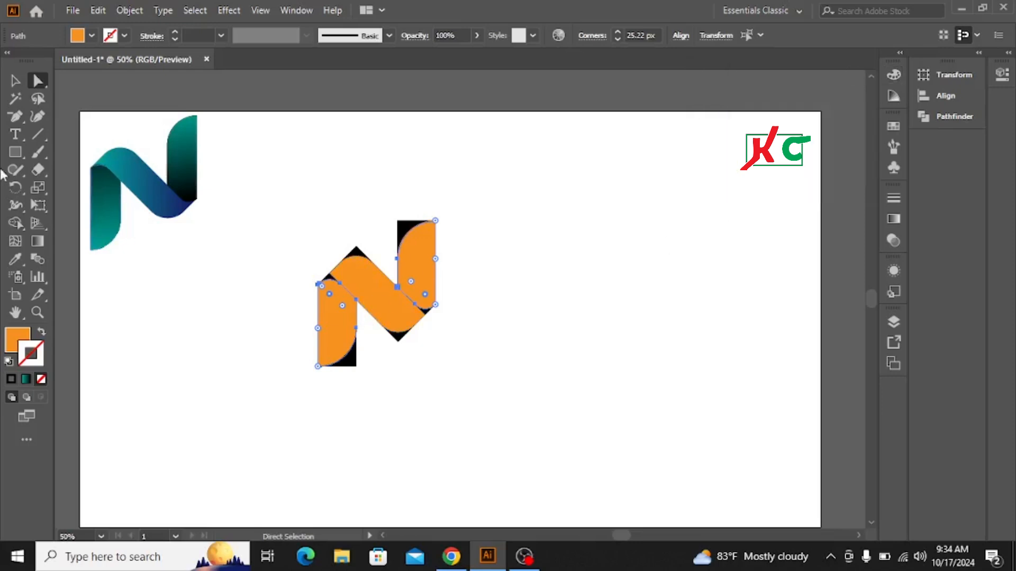
click(15, 80)
click(200, 260)
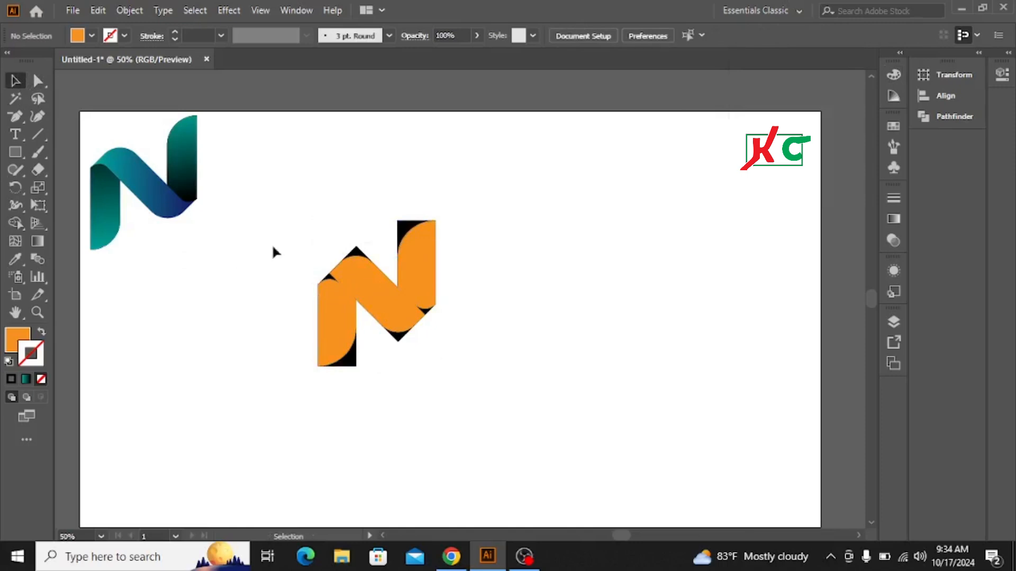
With the Shape Builder, merge the orange diagonal and right pieces and remove the leftover black corner regions.
drag(245, 240, 486, 365)
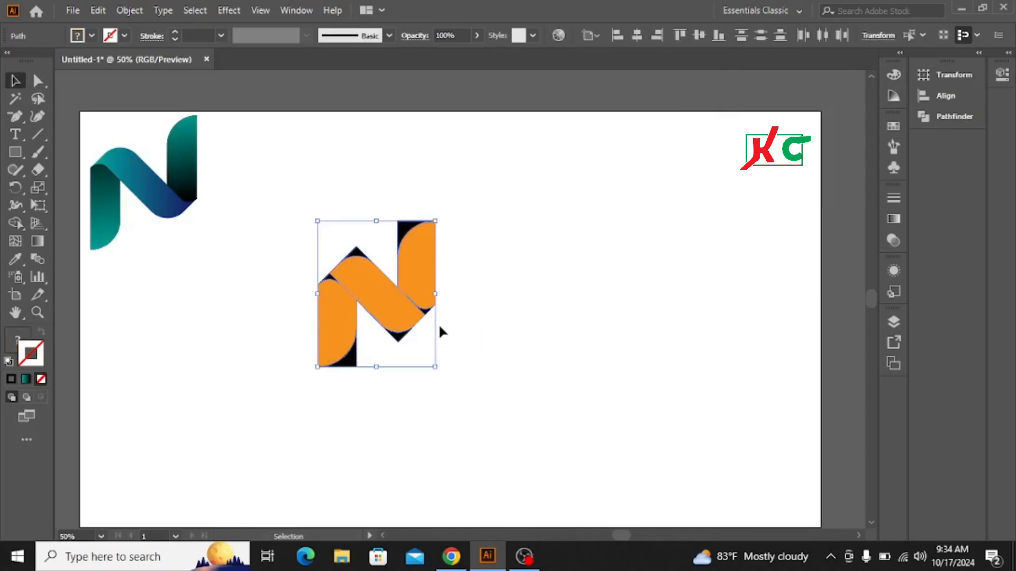
click(15, 223)
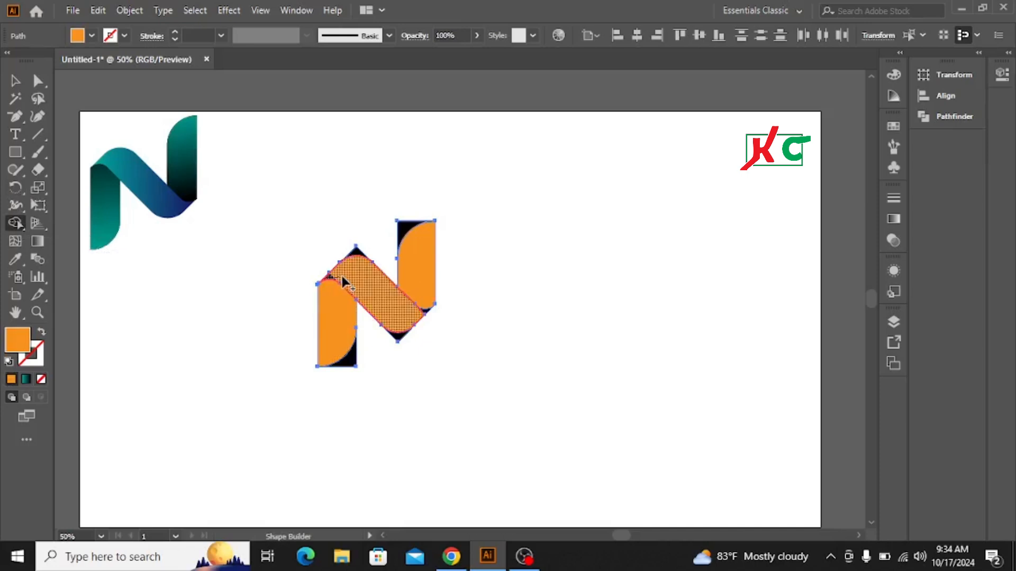
mouse_move(368, 306)
mouse_down()
mouse_move(385, 322)
mouse_move(426, 317)
mouse_up()
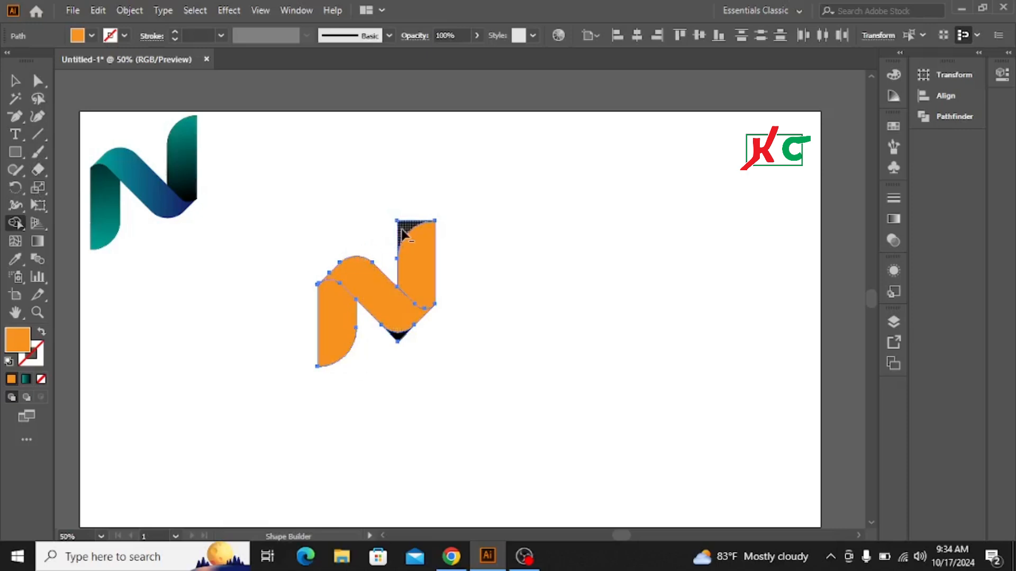
alt+click(398, 335)
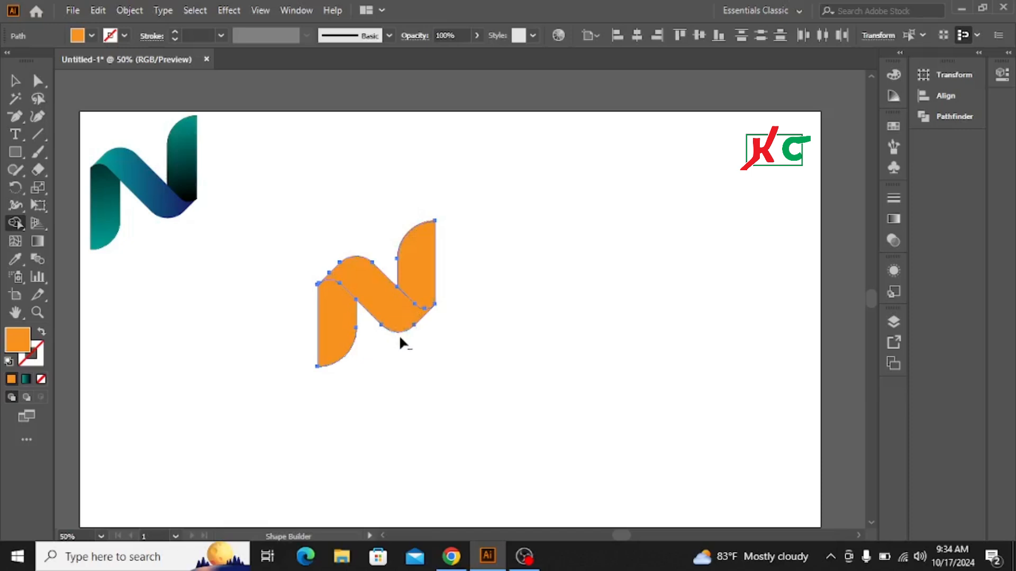
Select the whole orange N and scale it up from its corner.
click(15, 81)
click(278, 318)
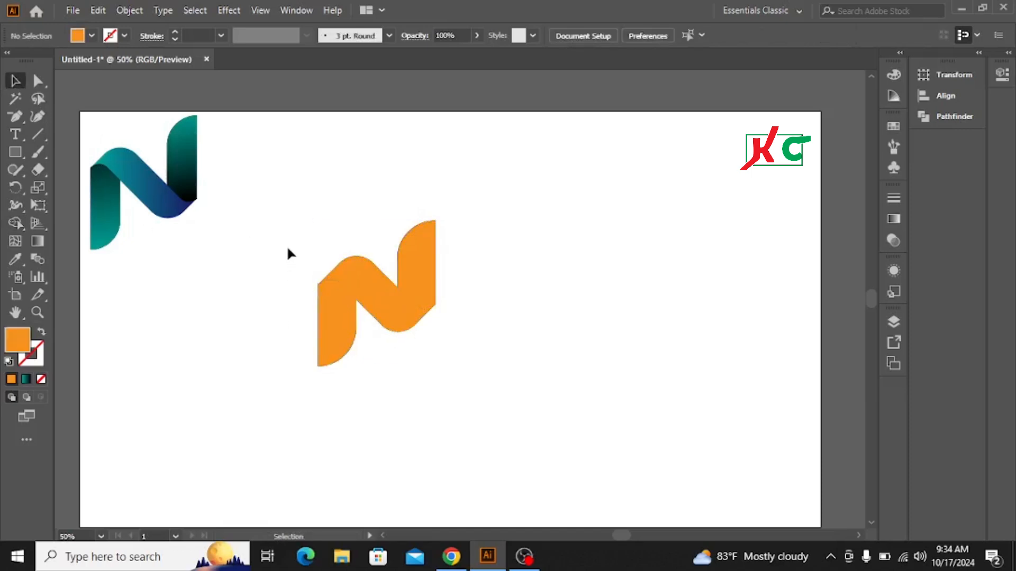
drag(287, 246, 453, 370)
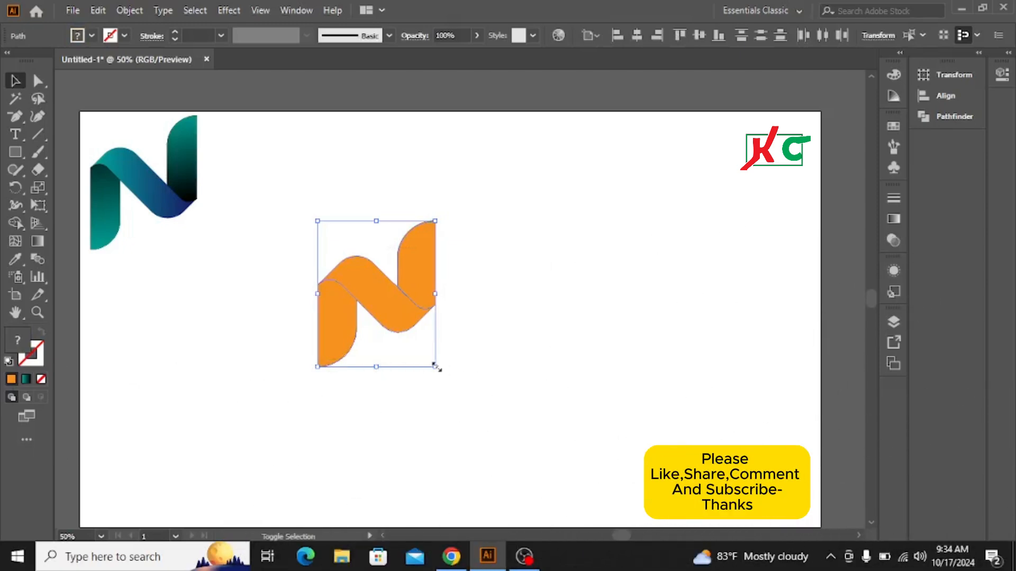
drag(435, 365, 465, 402)
click(594, 306)
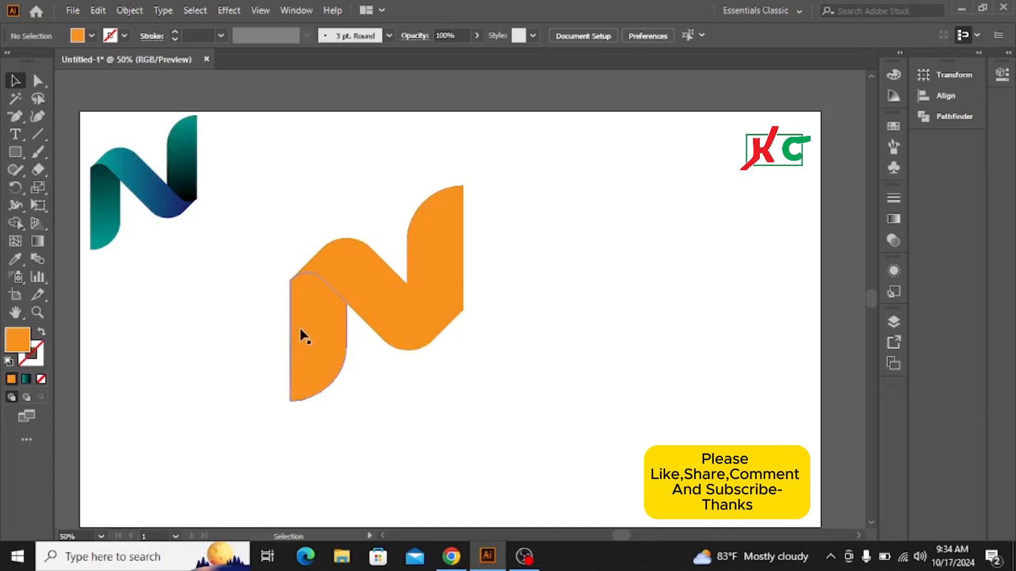
Fill the left vertical piece with the reference logo's left gradient using the Eyedropper.
click(311, 339)
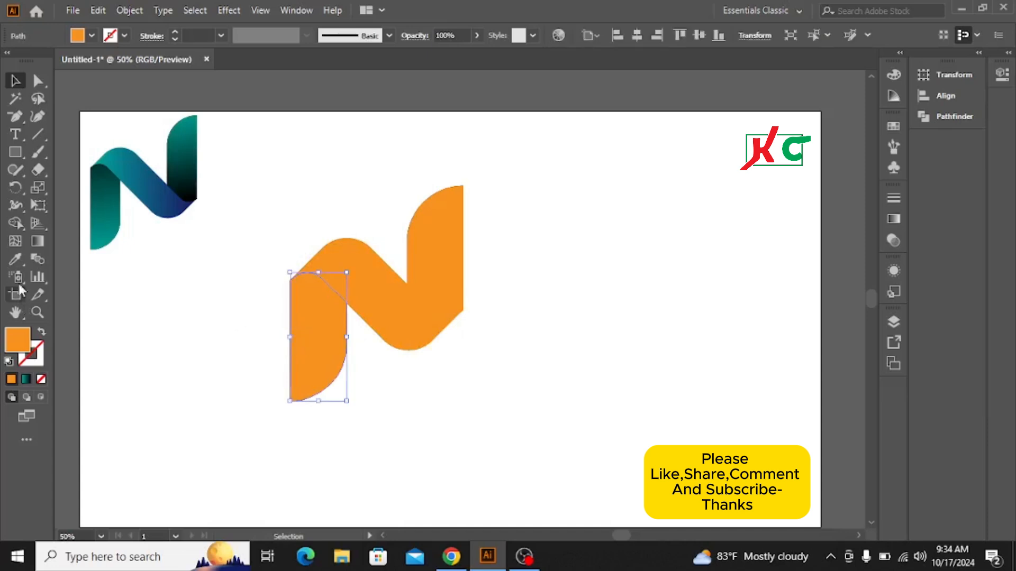
click(15, 259)
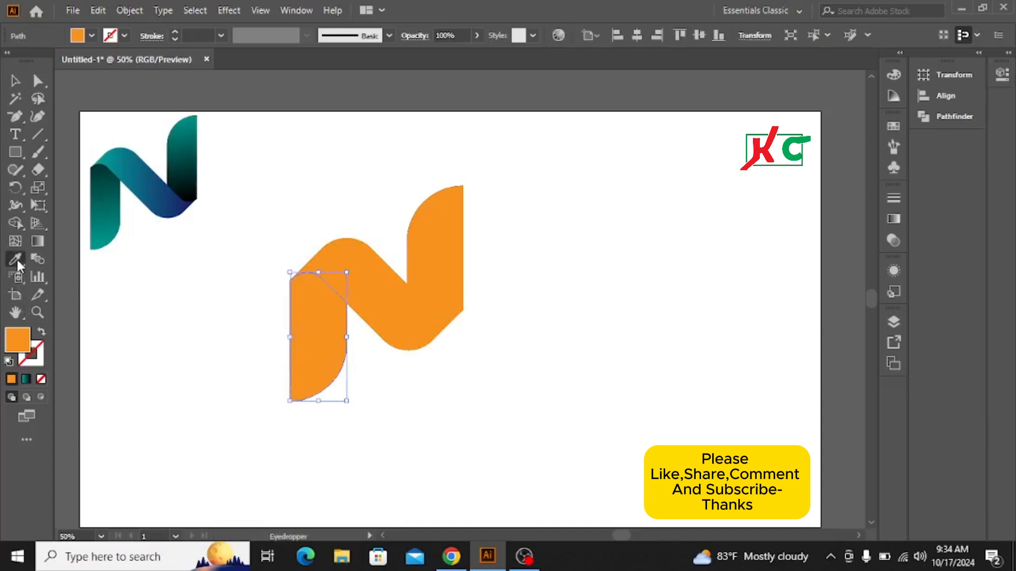
click(111, 189)
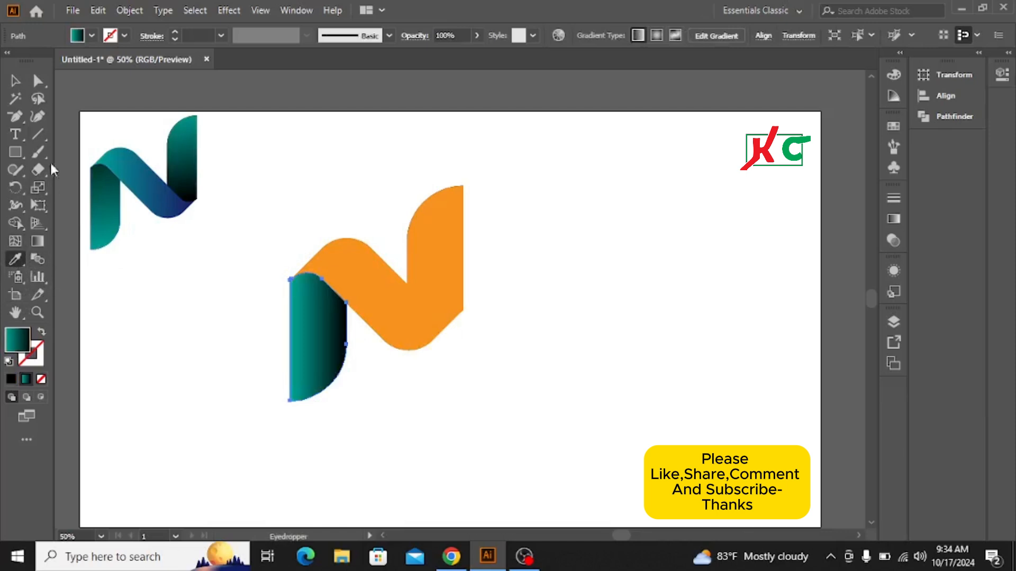
Apply the reference logo's diagonal gradient to the diagonal ribbon piece with the Eyedropper.
click(15, 81)
click(391, 278)
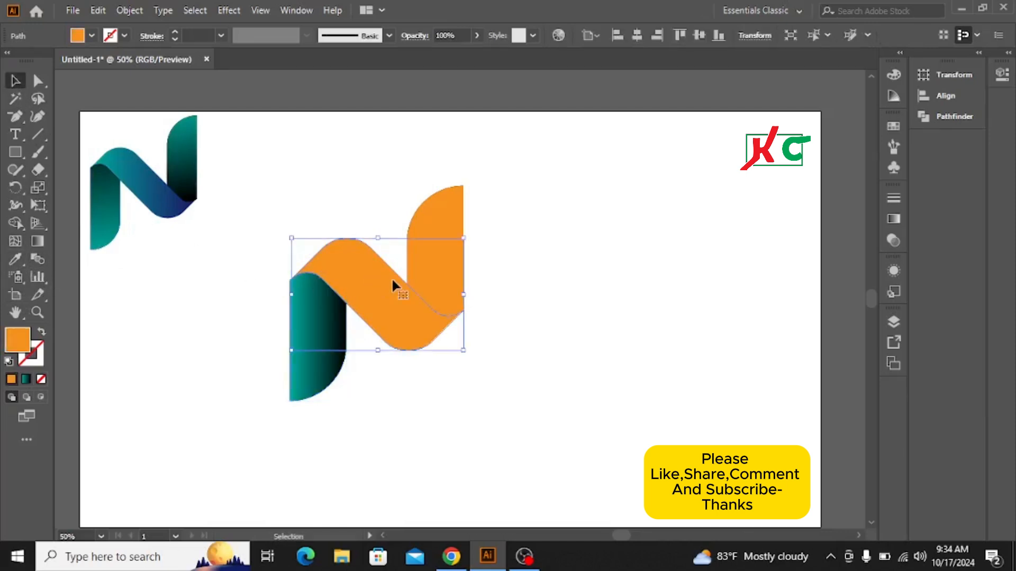
click(15, 260)
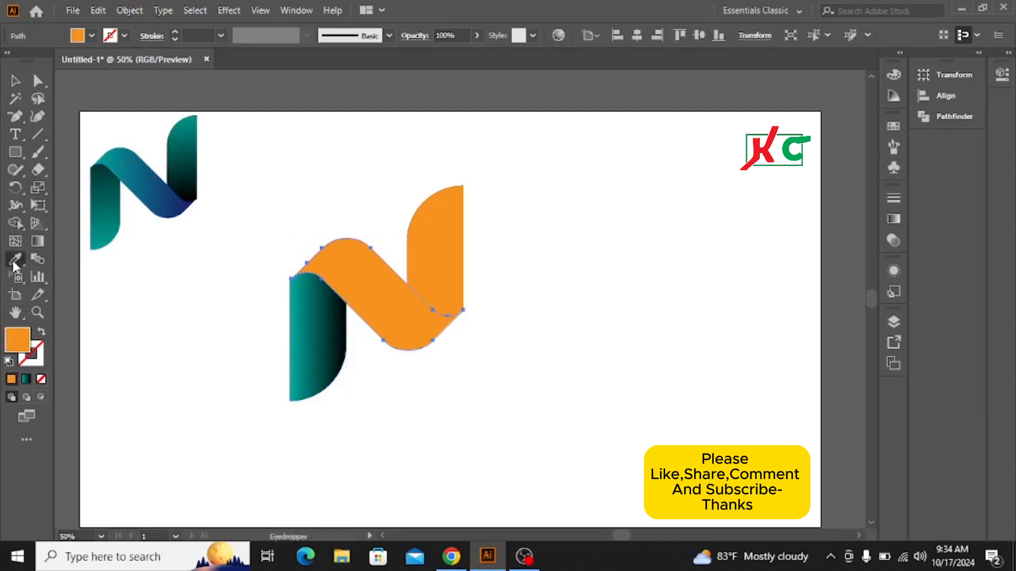
click(156, 194)
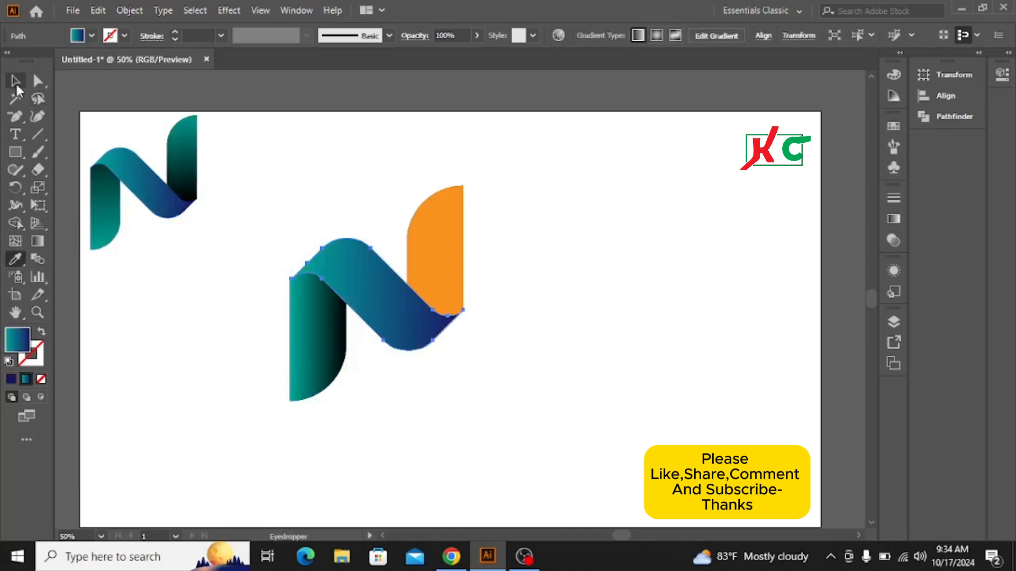
Apply the reference logo's right gradient to the right vertical piece with the Eyedropper.
click(15, 80)
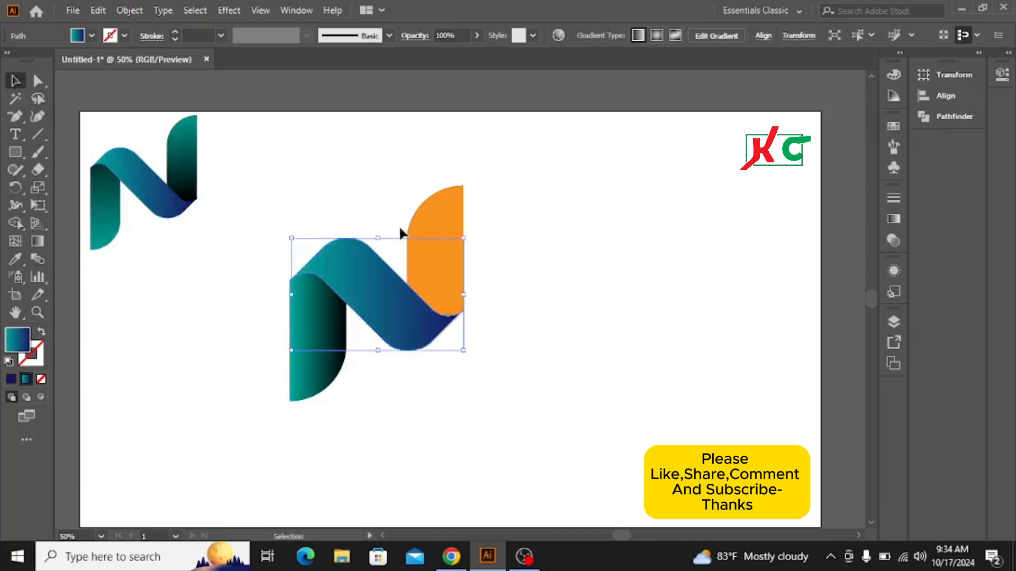
click(434, 217)
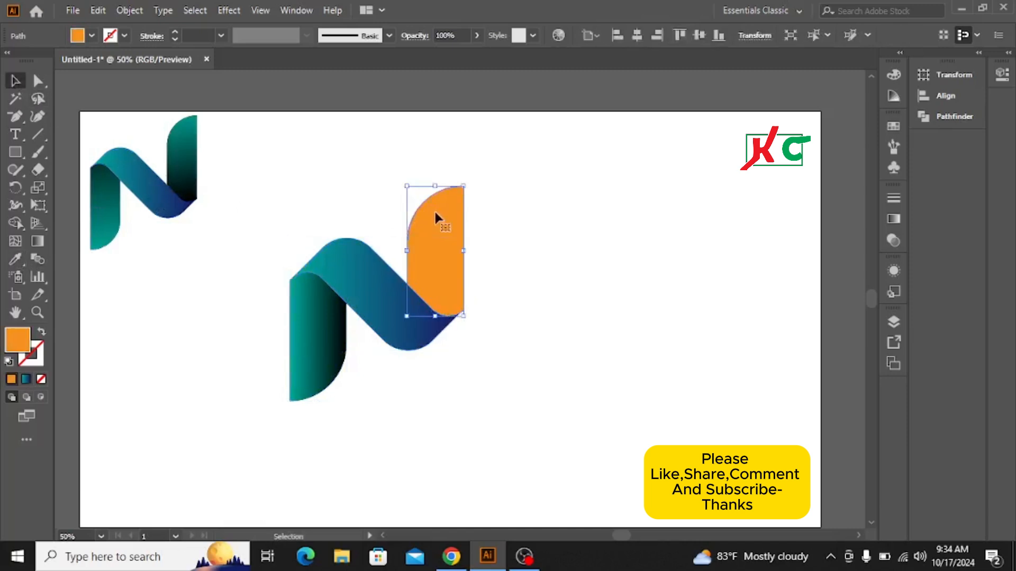
click(16, 259)
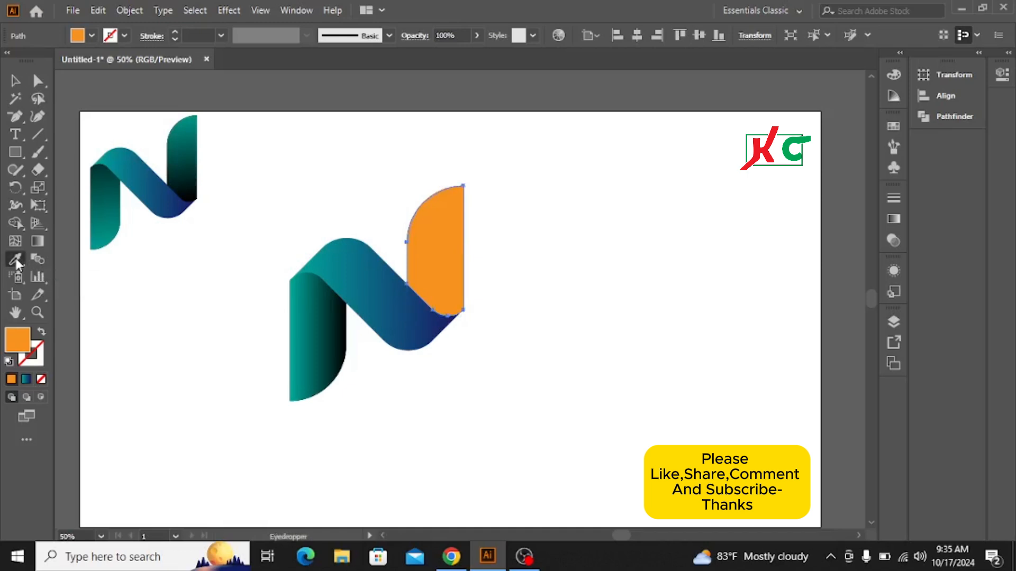
click(187, 161)
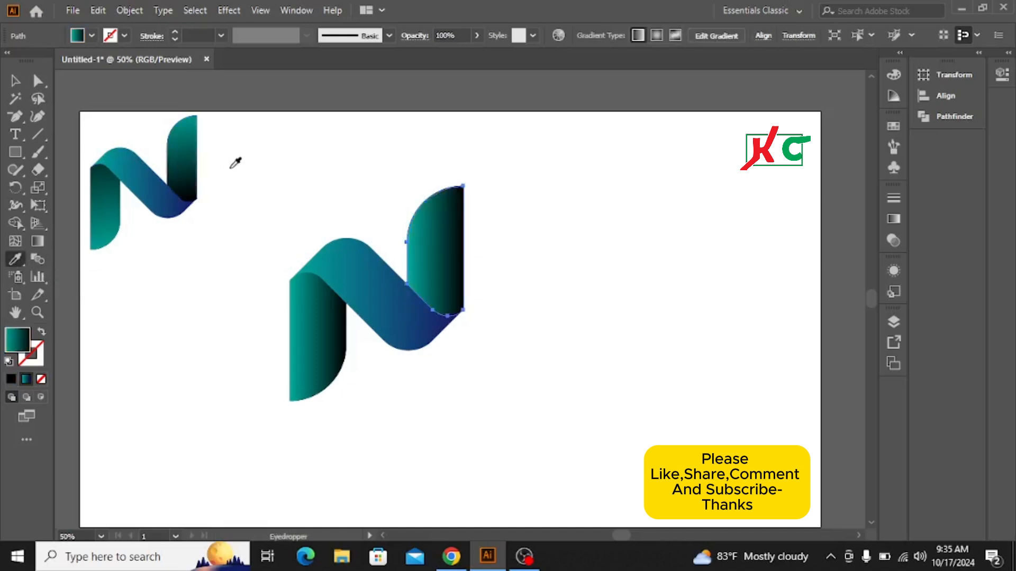
Select all three pieces of the new N and group them.
click(15, 82)
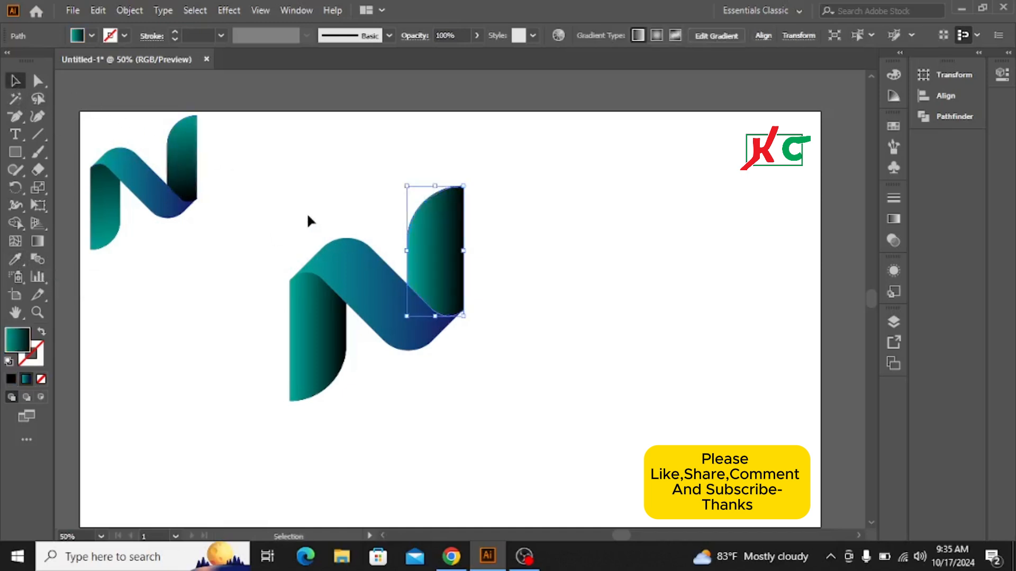
drag(298, 217, 499, 397)
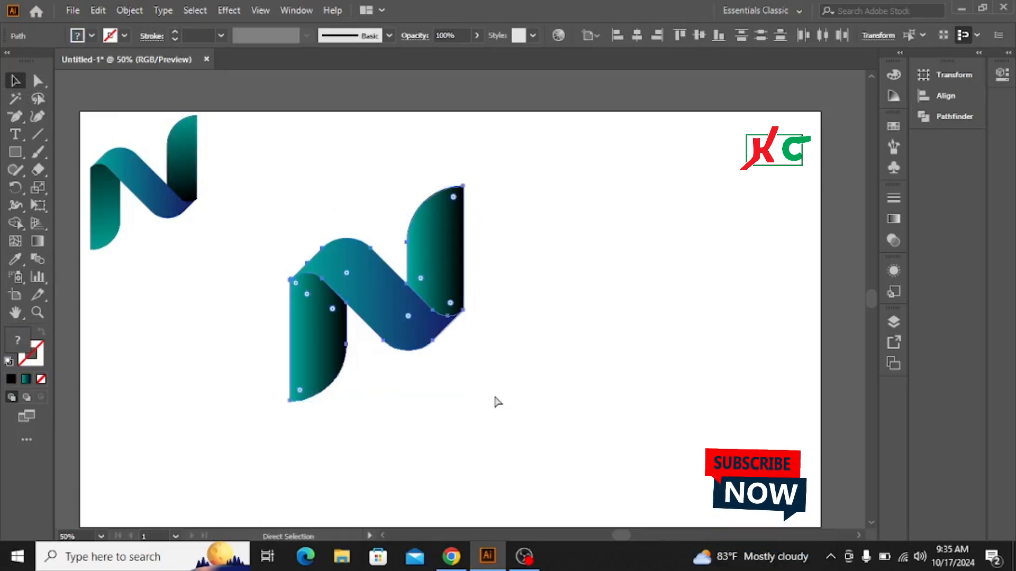
key(ctrl+g)
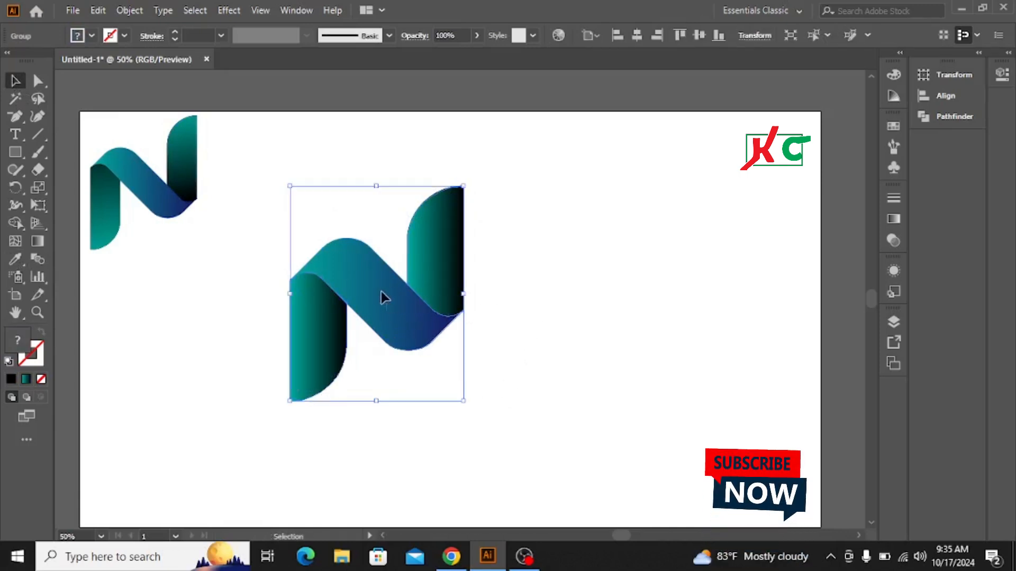
Move the grouped N to the right toward the artboard centre and deselect it.
drag(381, 294, 468, 302)
click(286, 225)
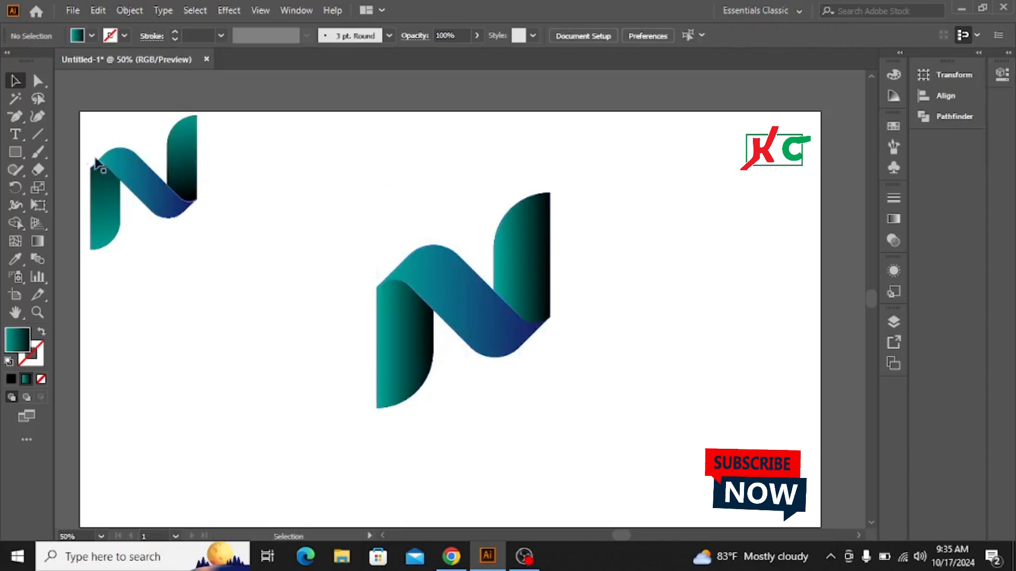
Select the small reference N logo in the corner and delete it.
drag(86, 142, 239, 318)
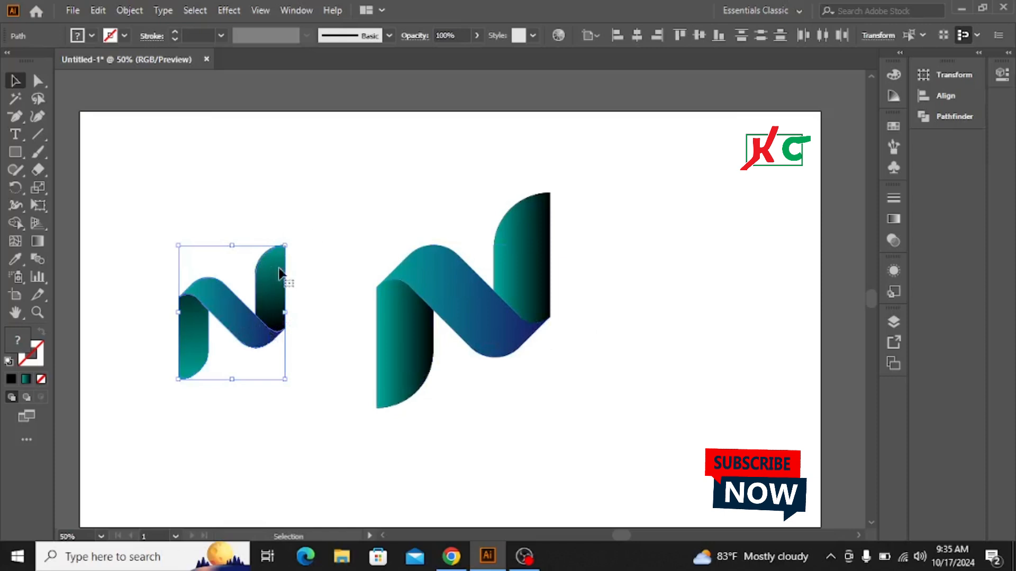
key(Delete)
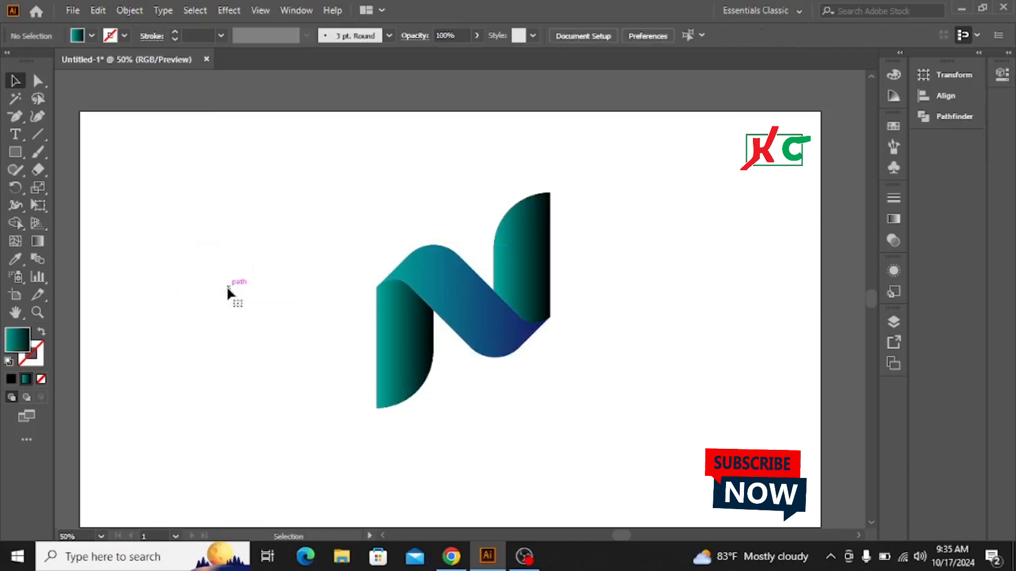
Scale the grouped N up to fill most of the artboard height.
drag(361, 191, 591, 458)
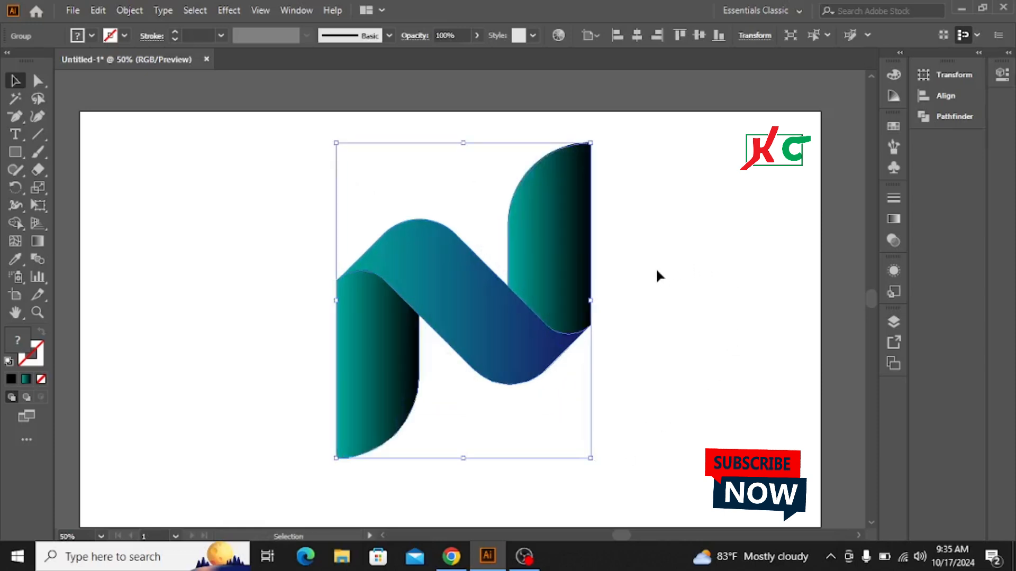
scroll(656, 272, down, 1)
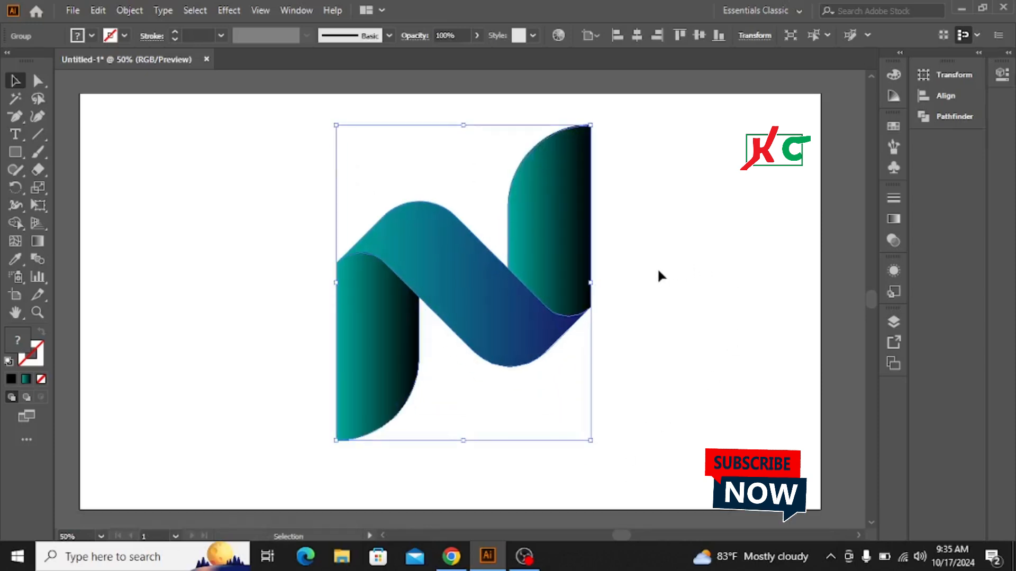
scroll(667, 279, up, 1)
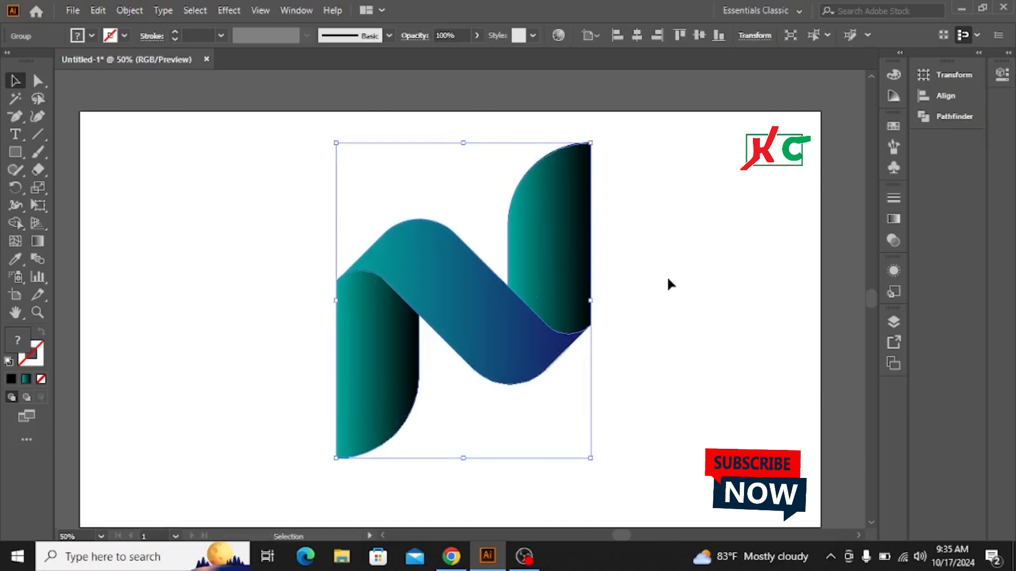